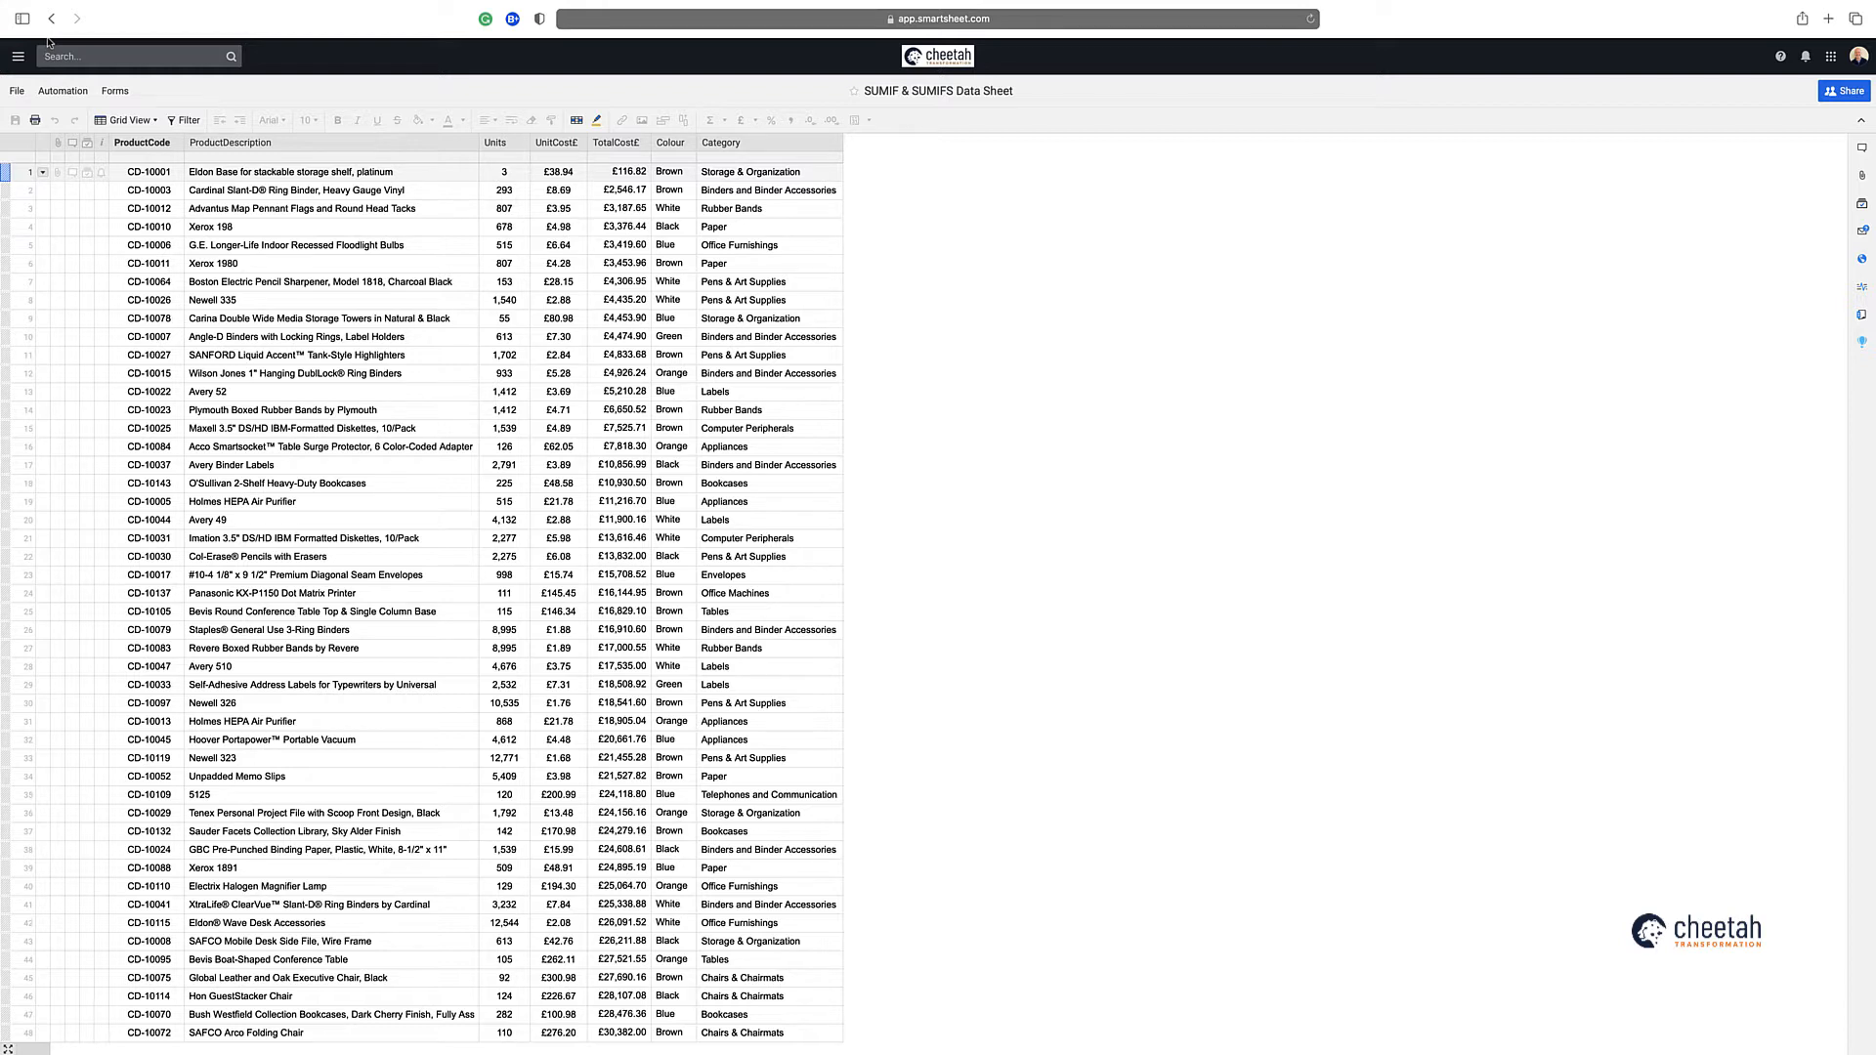
Open the sheet summary and enter a SUM formula over the whole TotalCost£ column in the SUM (Total Cost £) field
{"action": "left_click", "coordinate": [400, 396]}
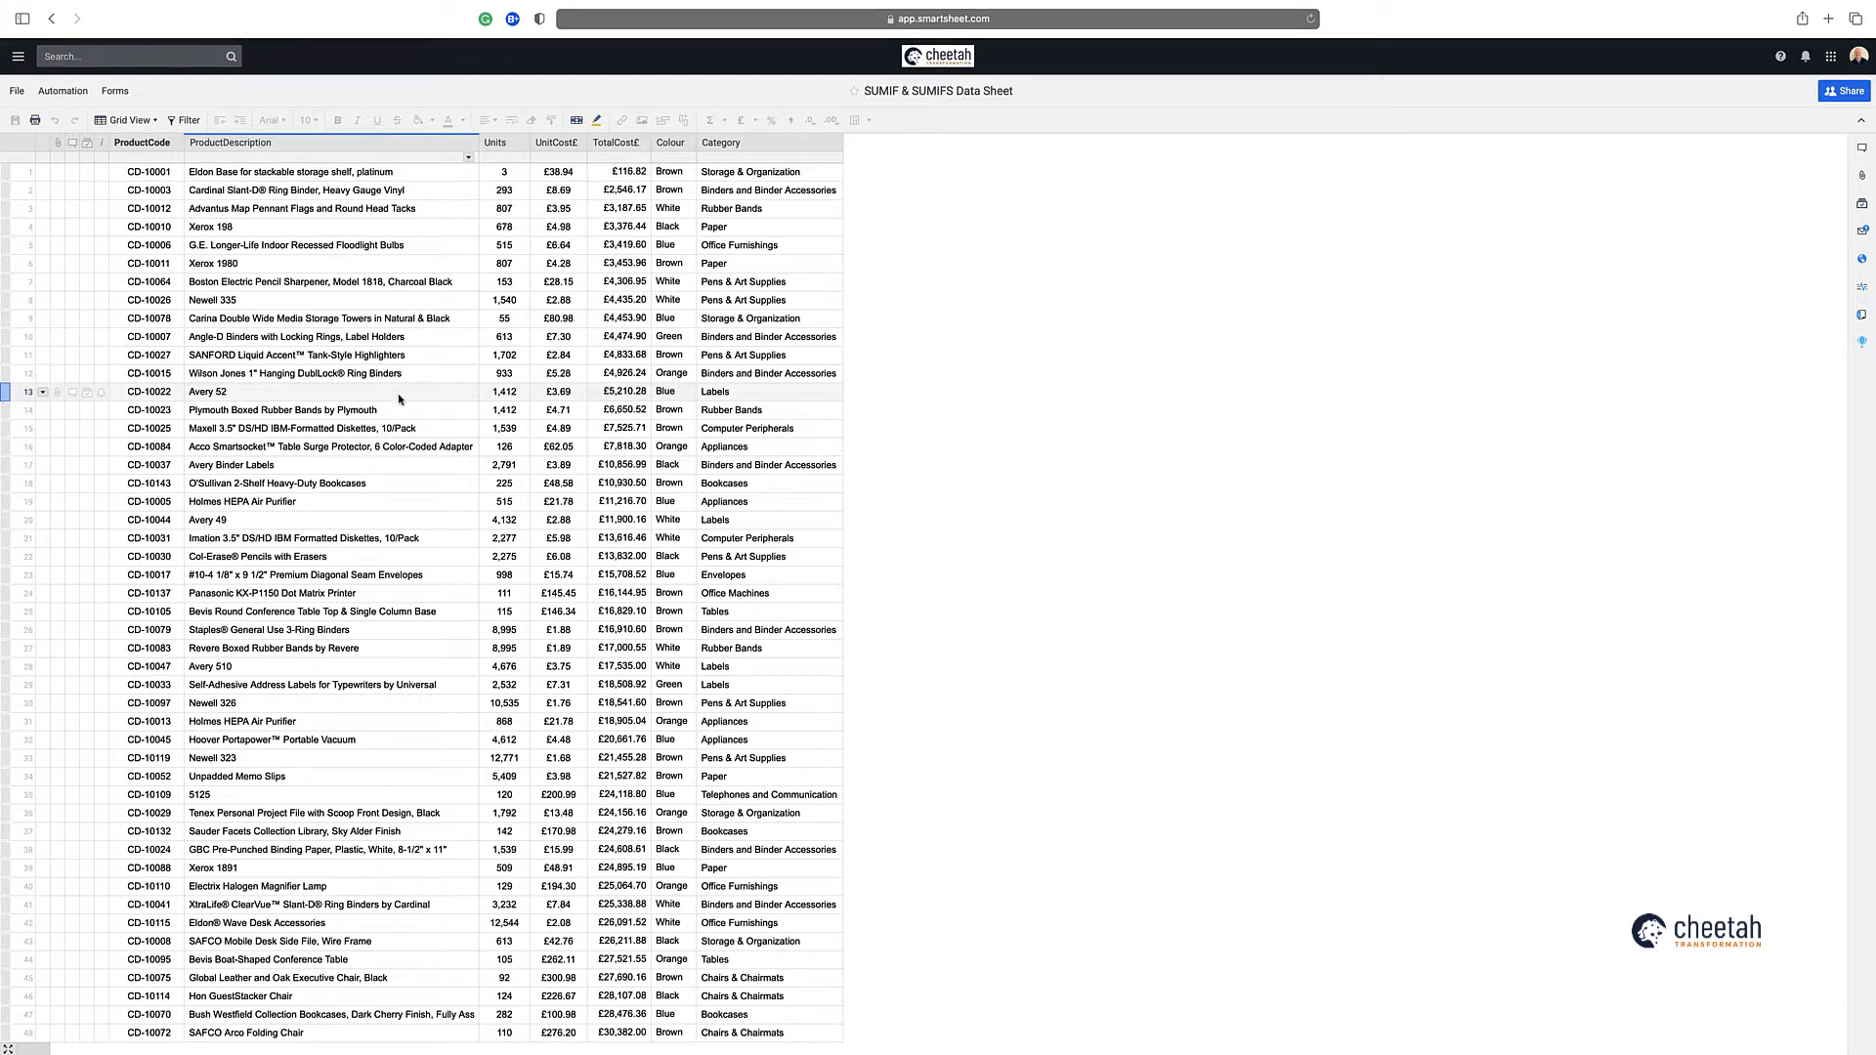
{"action": "left_click", "coordinate": [1862, 314]}
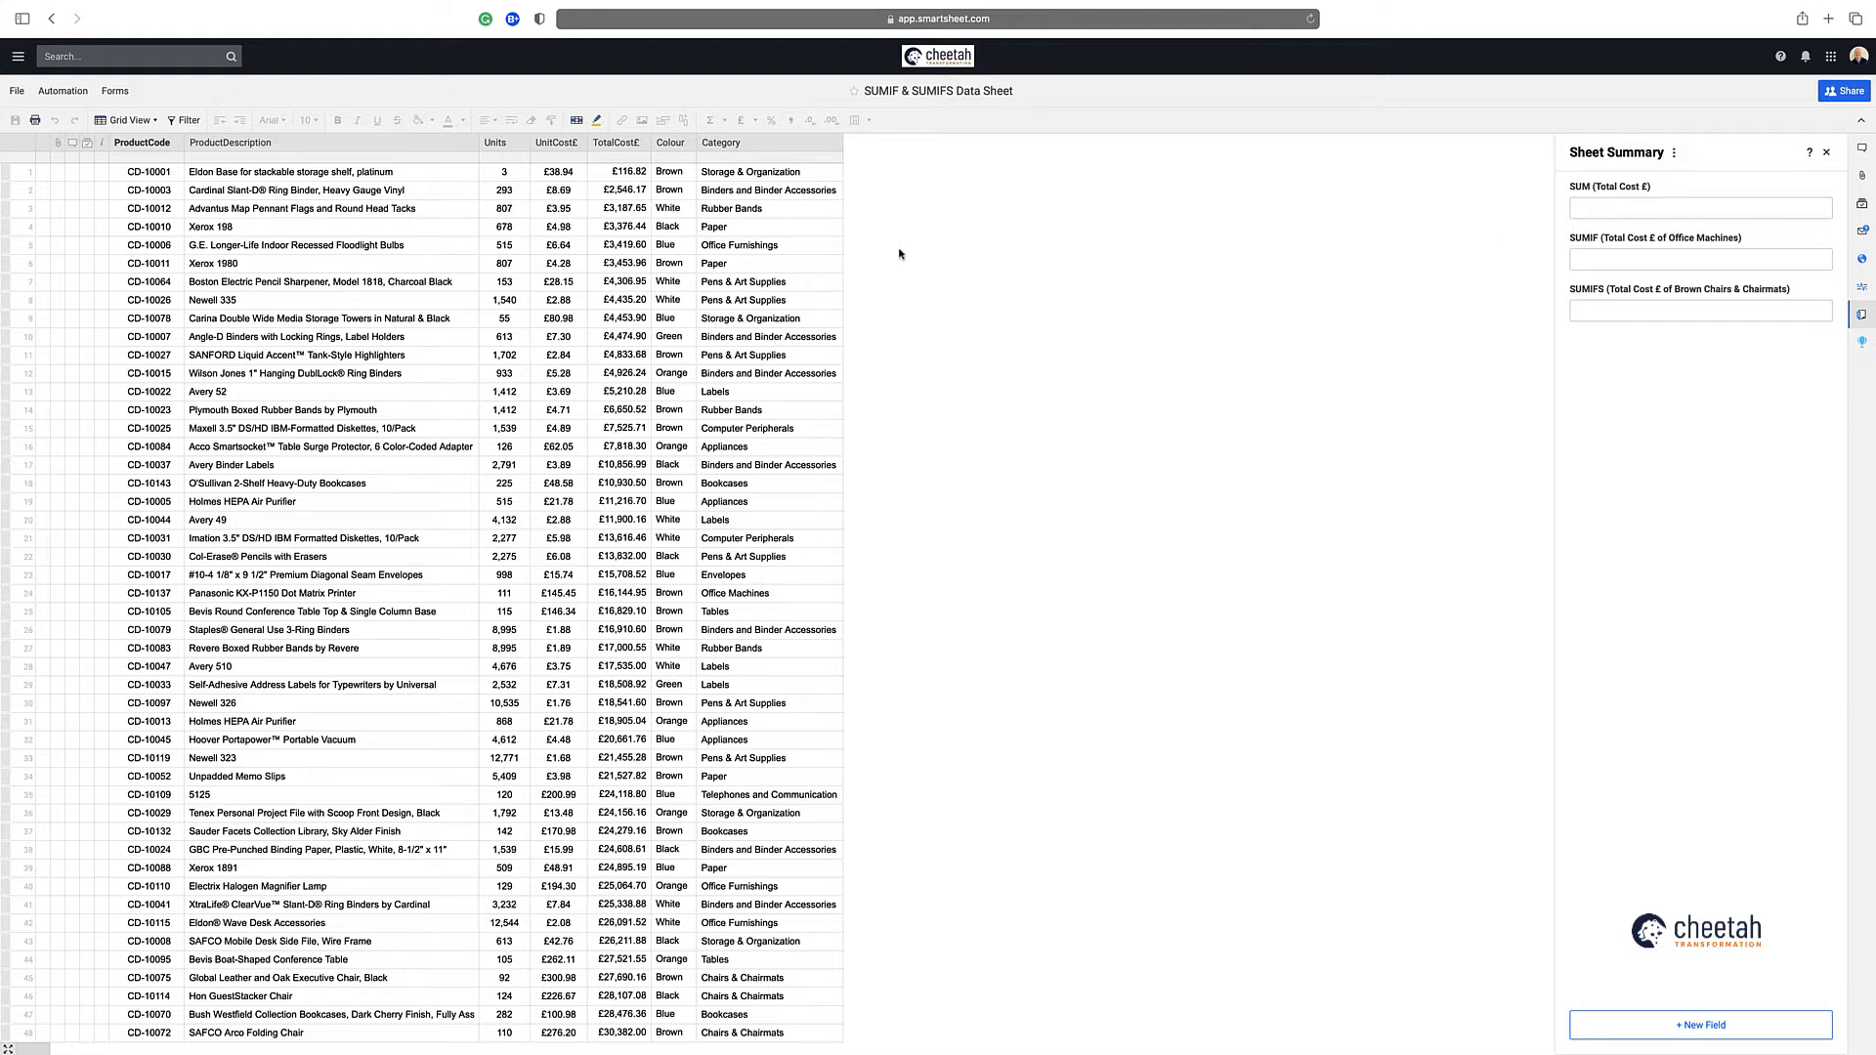
{"action": "left_click", "coordinate": [1600, 211]}
{"action": "type", "text": "=sum("}
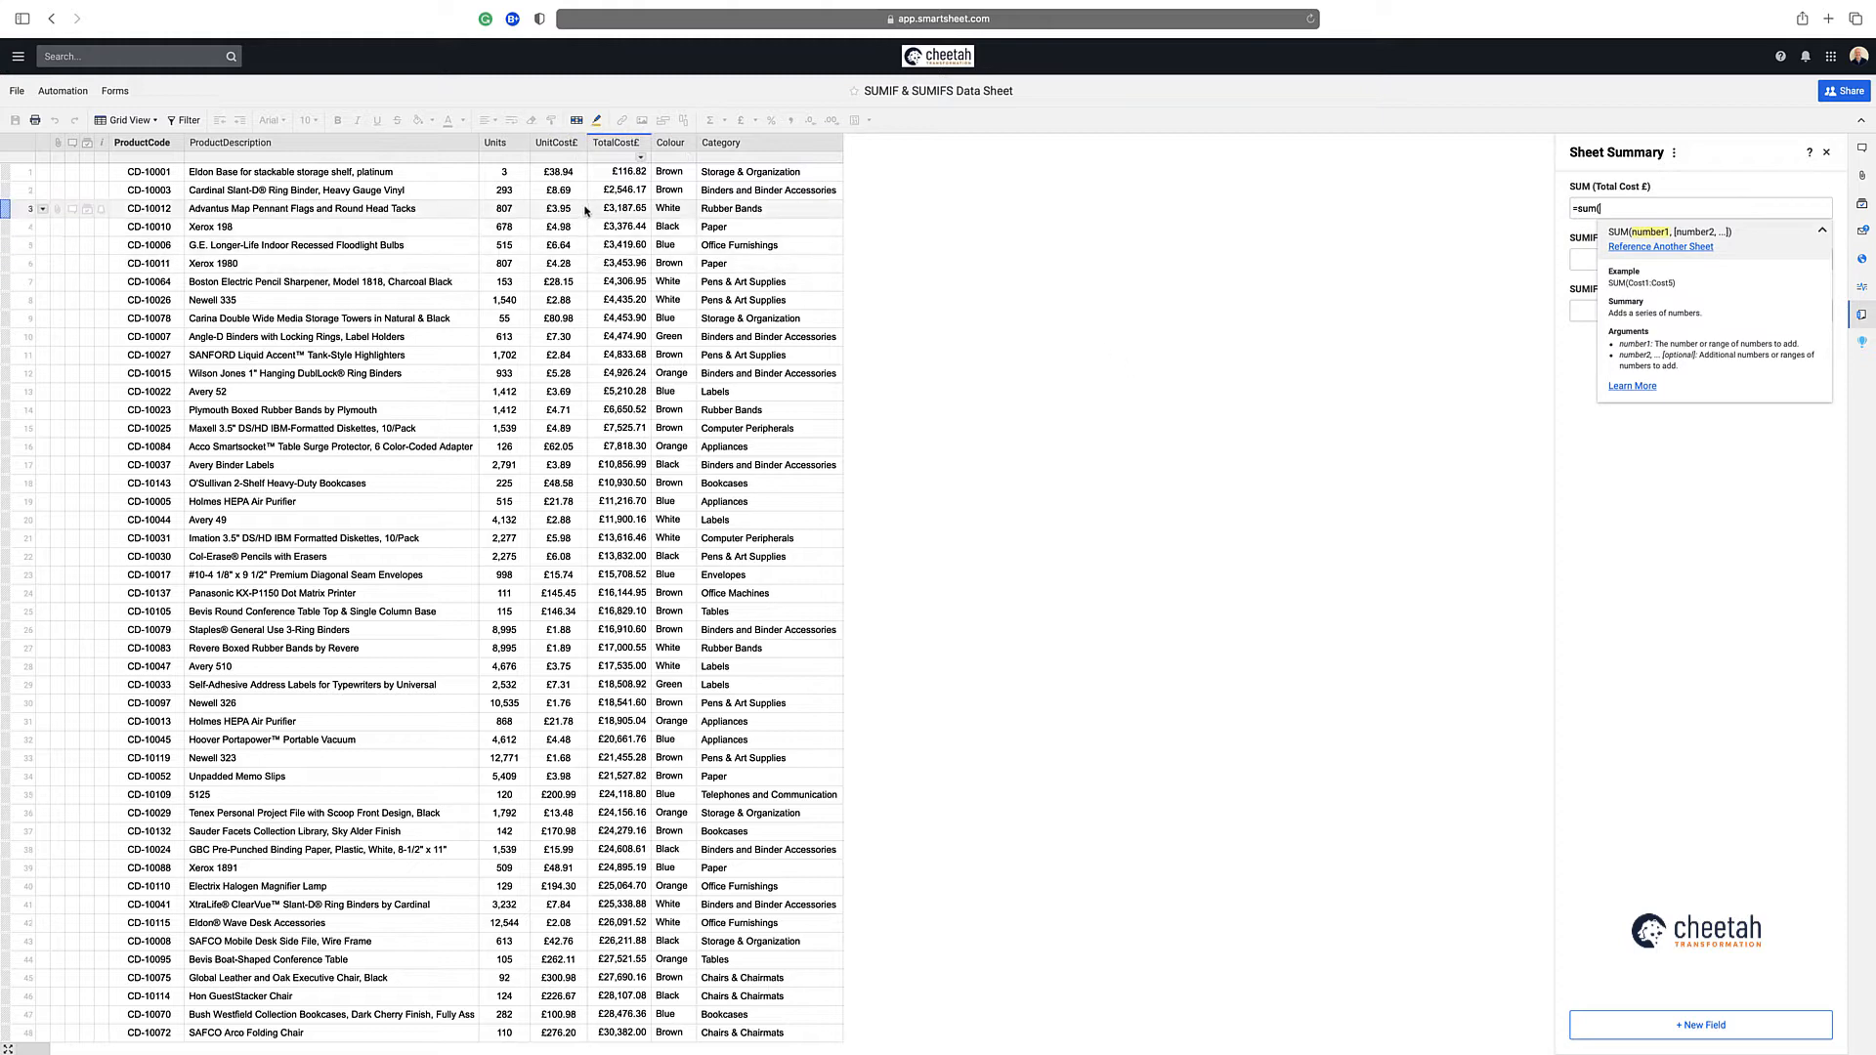
{"action": "left_click", "coordinate": [617, 172]}
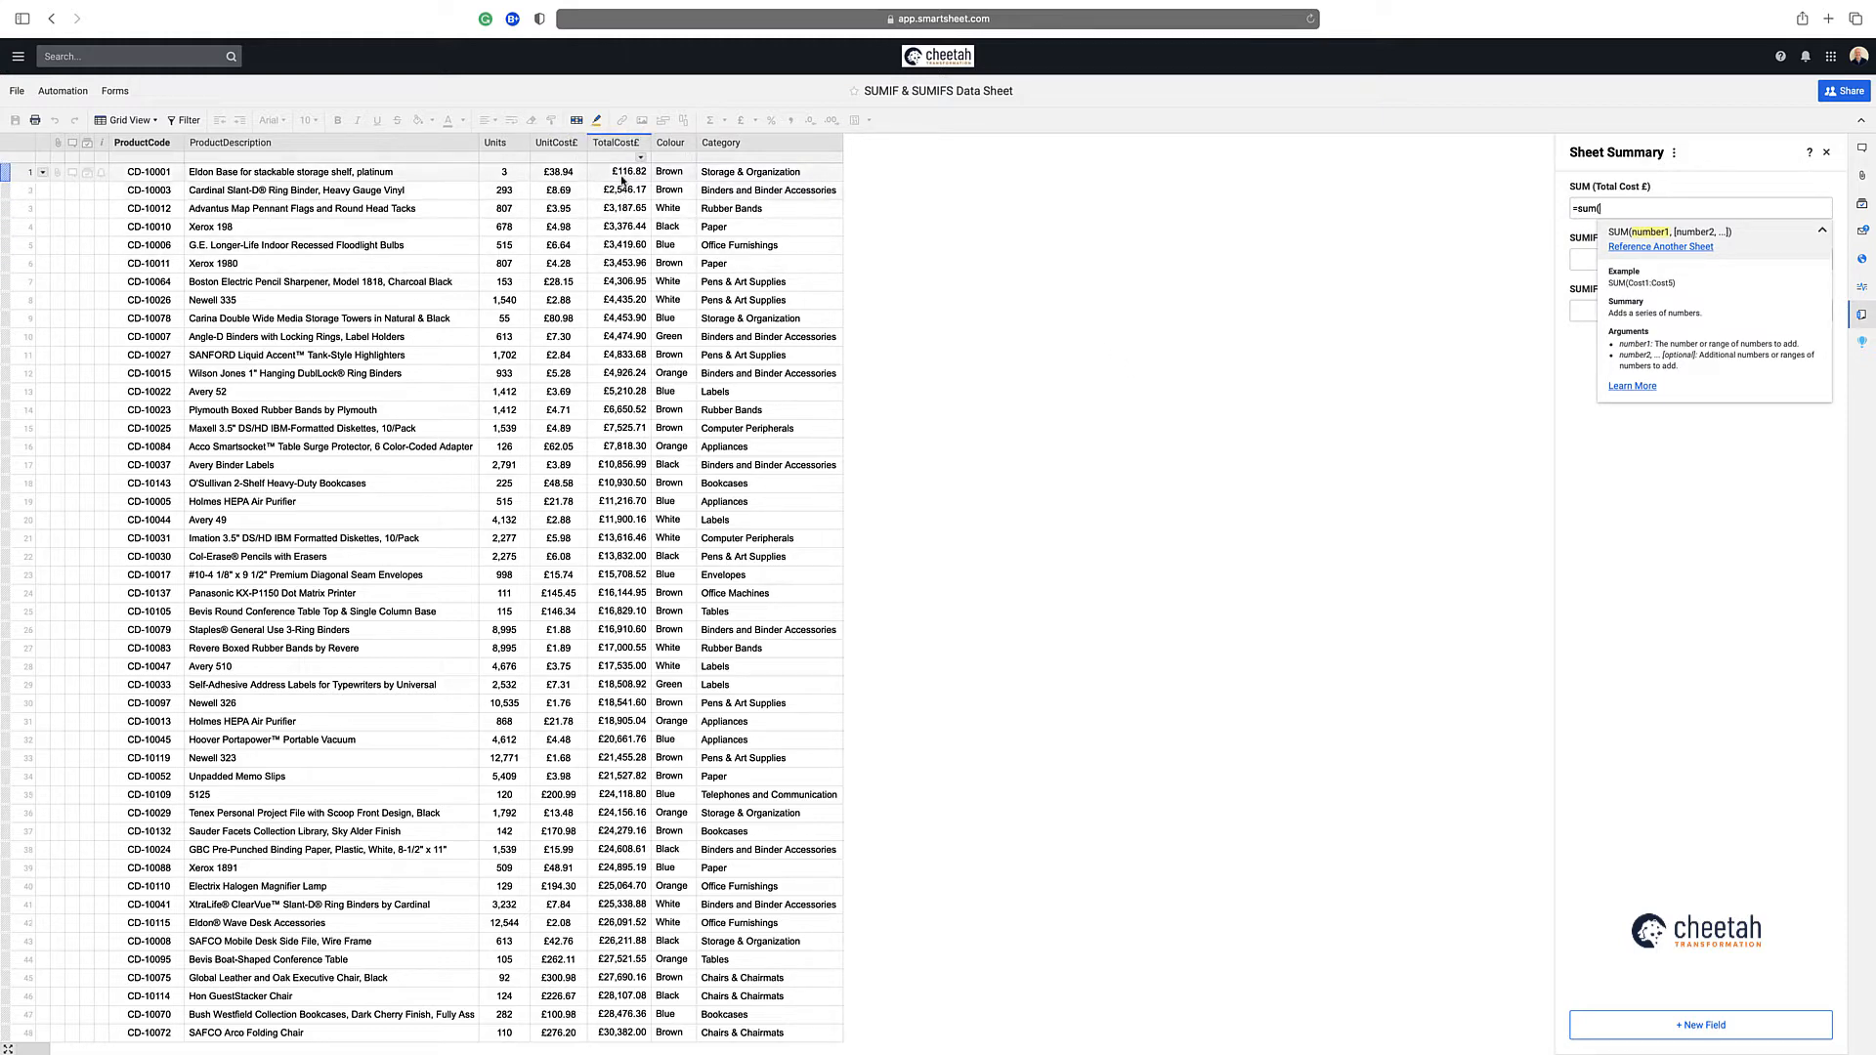
{"action": "left_click_drag", "start_coordinate": [622, 171], "coordinate": [627, 192]}
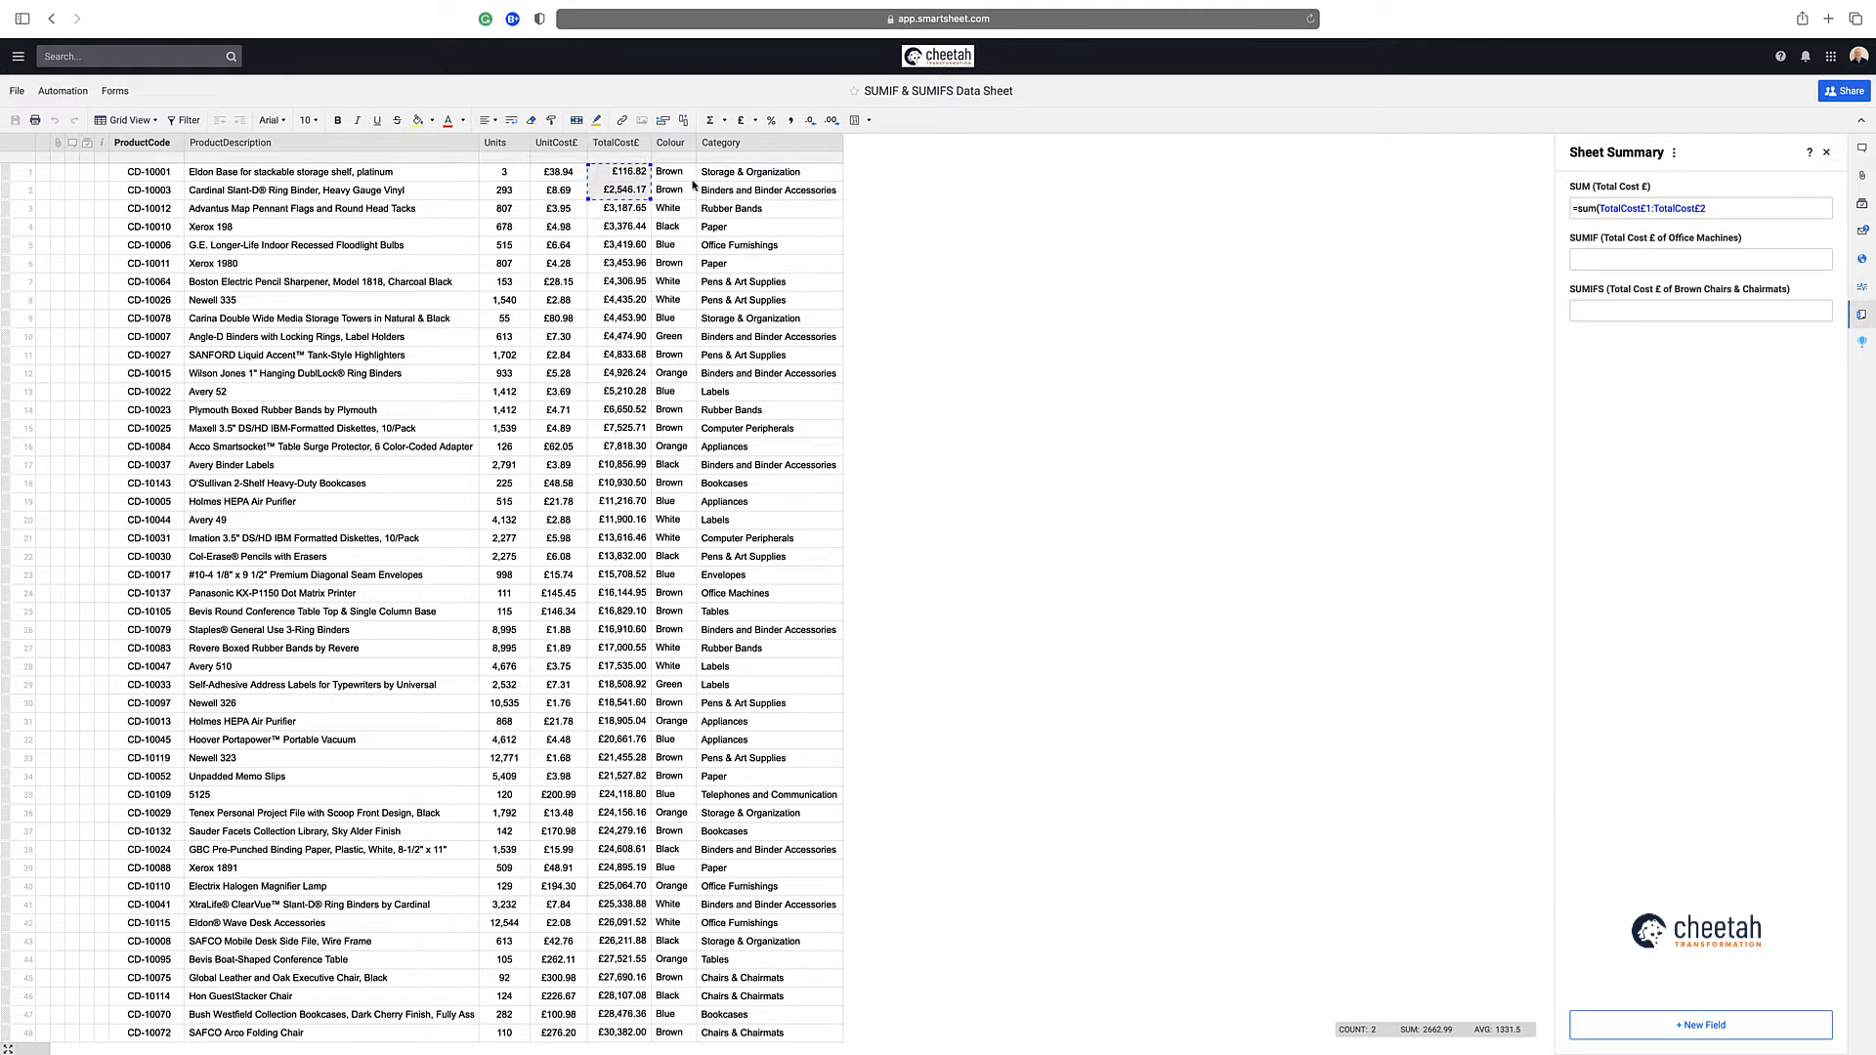
{"action": "left_click", "coordinate": [1650, 209]}
{"action": "key", "text": "BackSpace"}
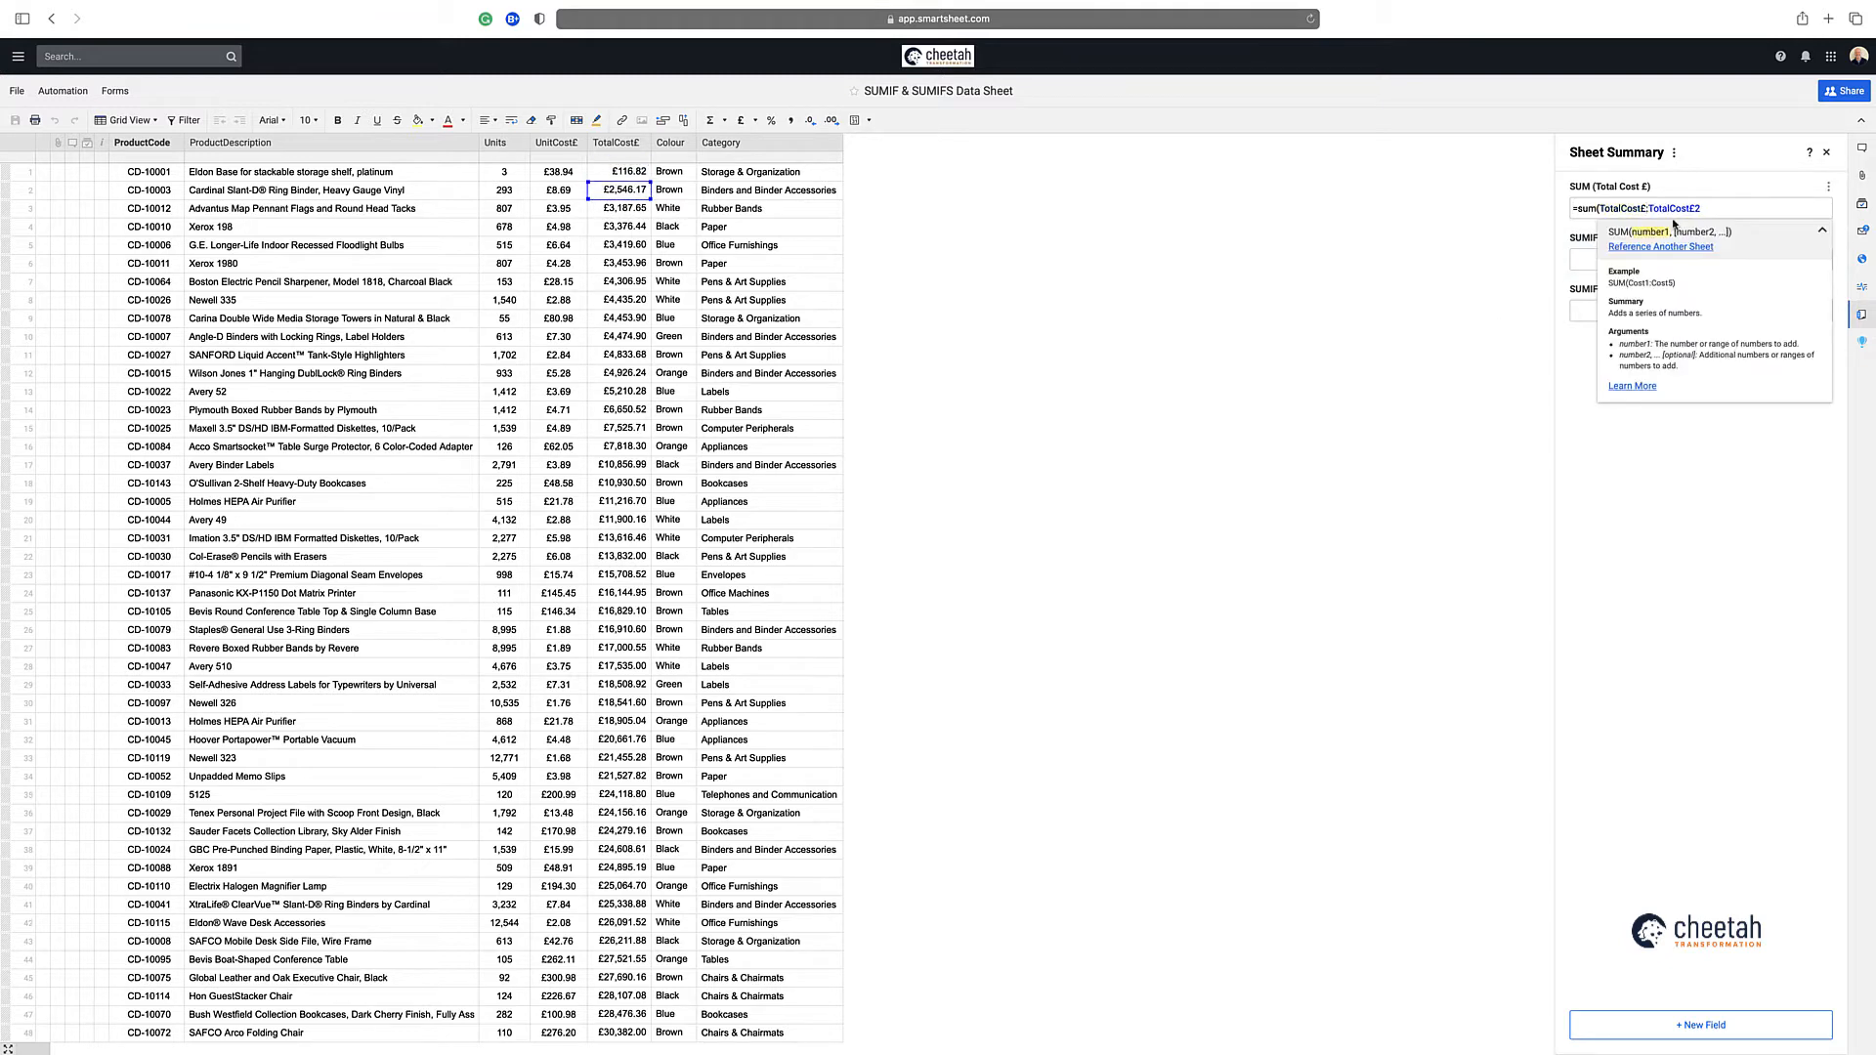
{"action": "left_click", "coordinate": [1703, 208]}
{"action": "key", "text": "BackSpace"}
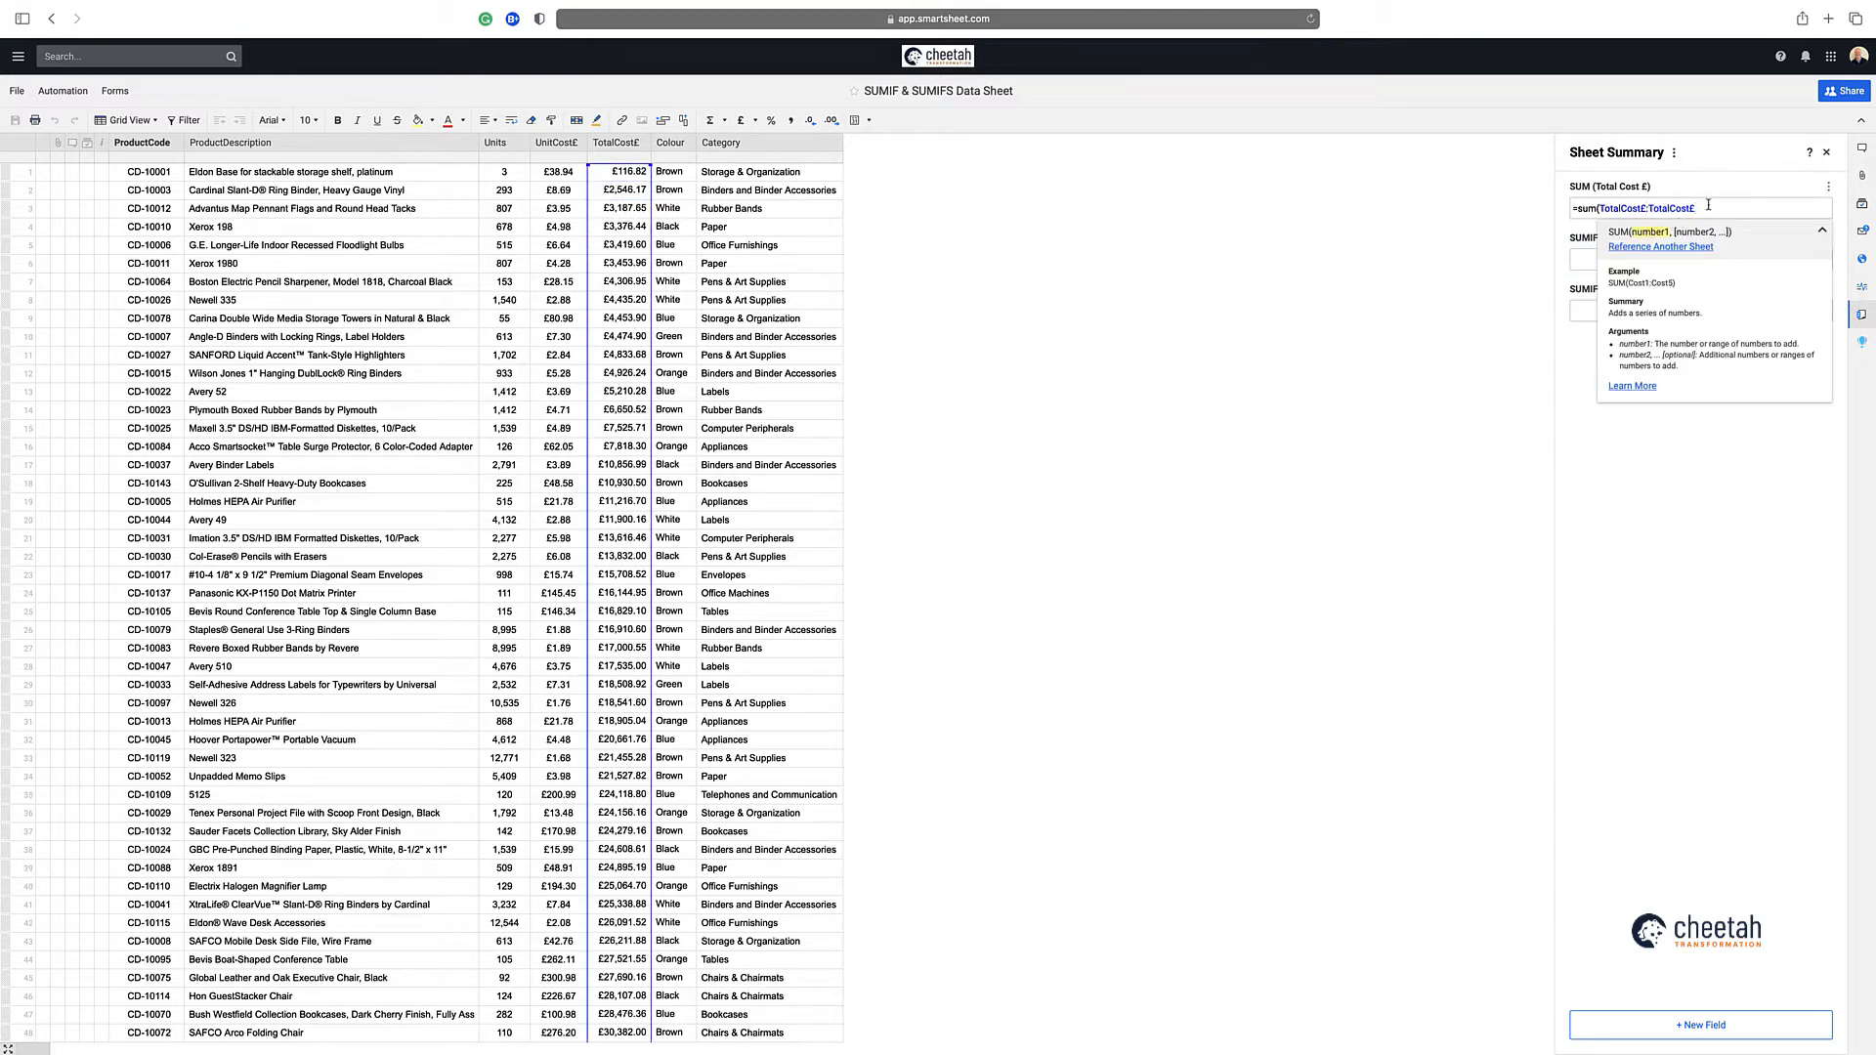
{"action": "key", "text": "Return"}
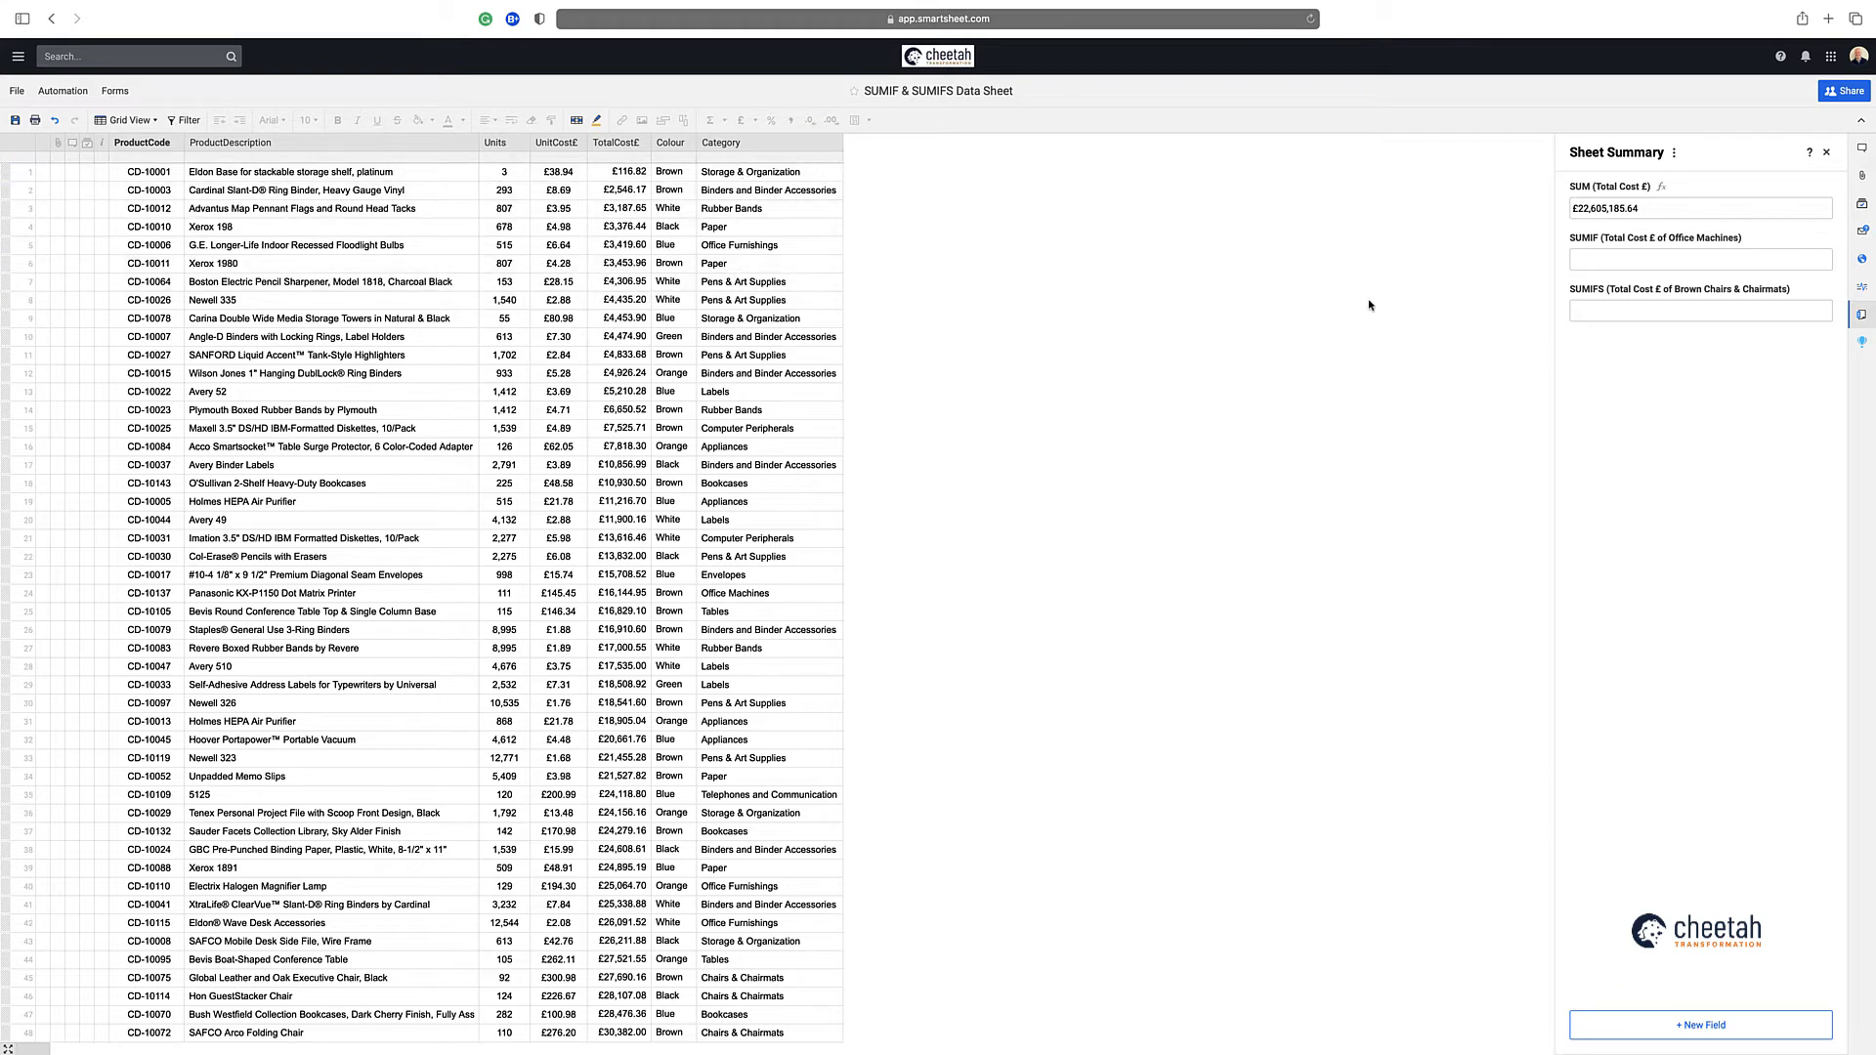
Start a SUMIF formula in the SUMIF (Total Cost £ of Office Machines) field with the whole column Category:Category as its range
{"action": "left_click", "coordinate": [1604, 257]}
{"action": "type", "text": "=sumif("}
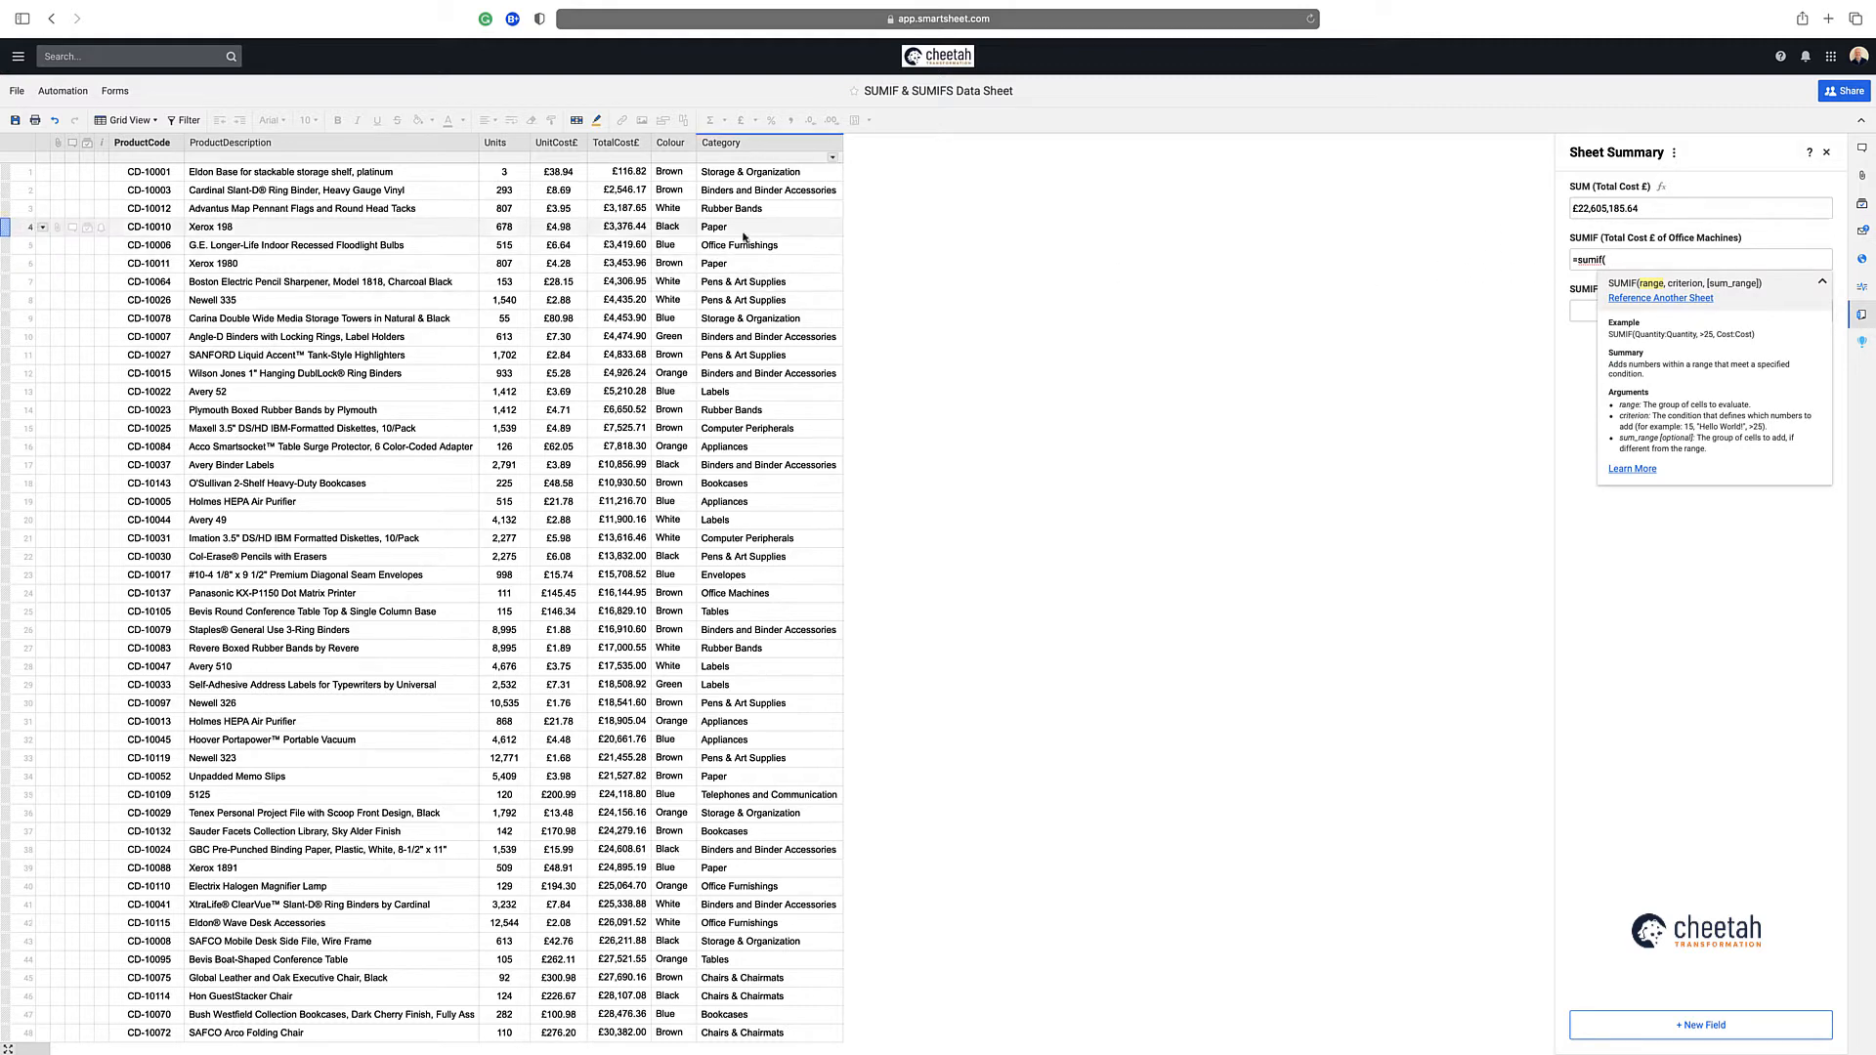
{"action": "left_click", "coordinate": [735, 174]}
{"action": "left_click_drag", "start_coordinate": [735, 174], "coordinate": [737, 192]}
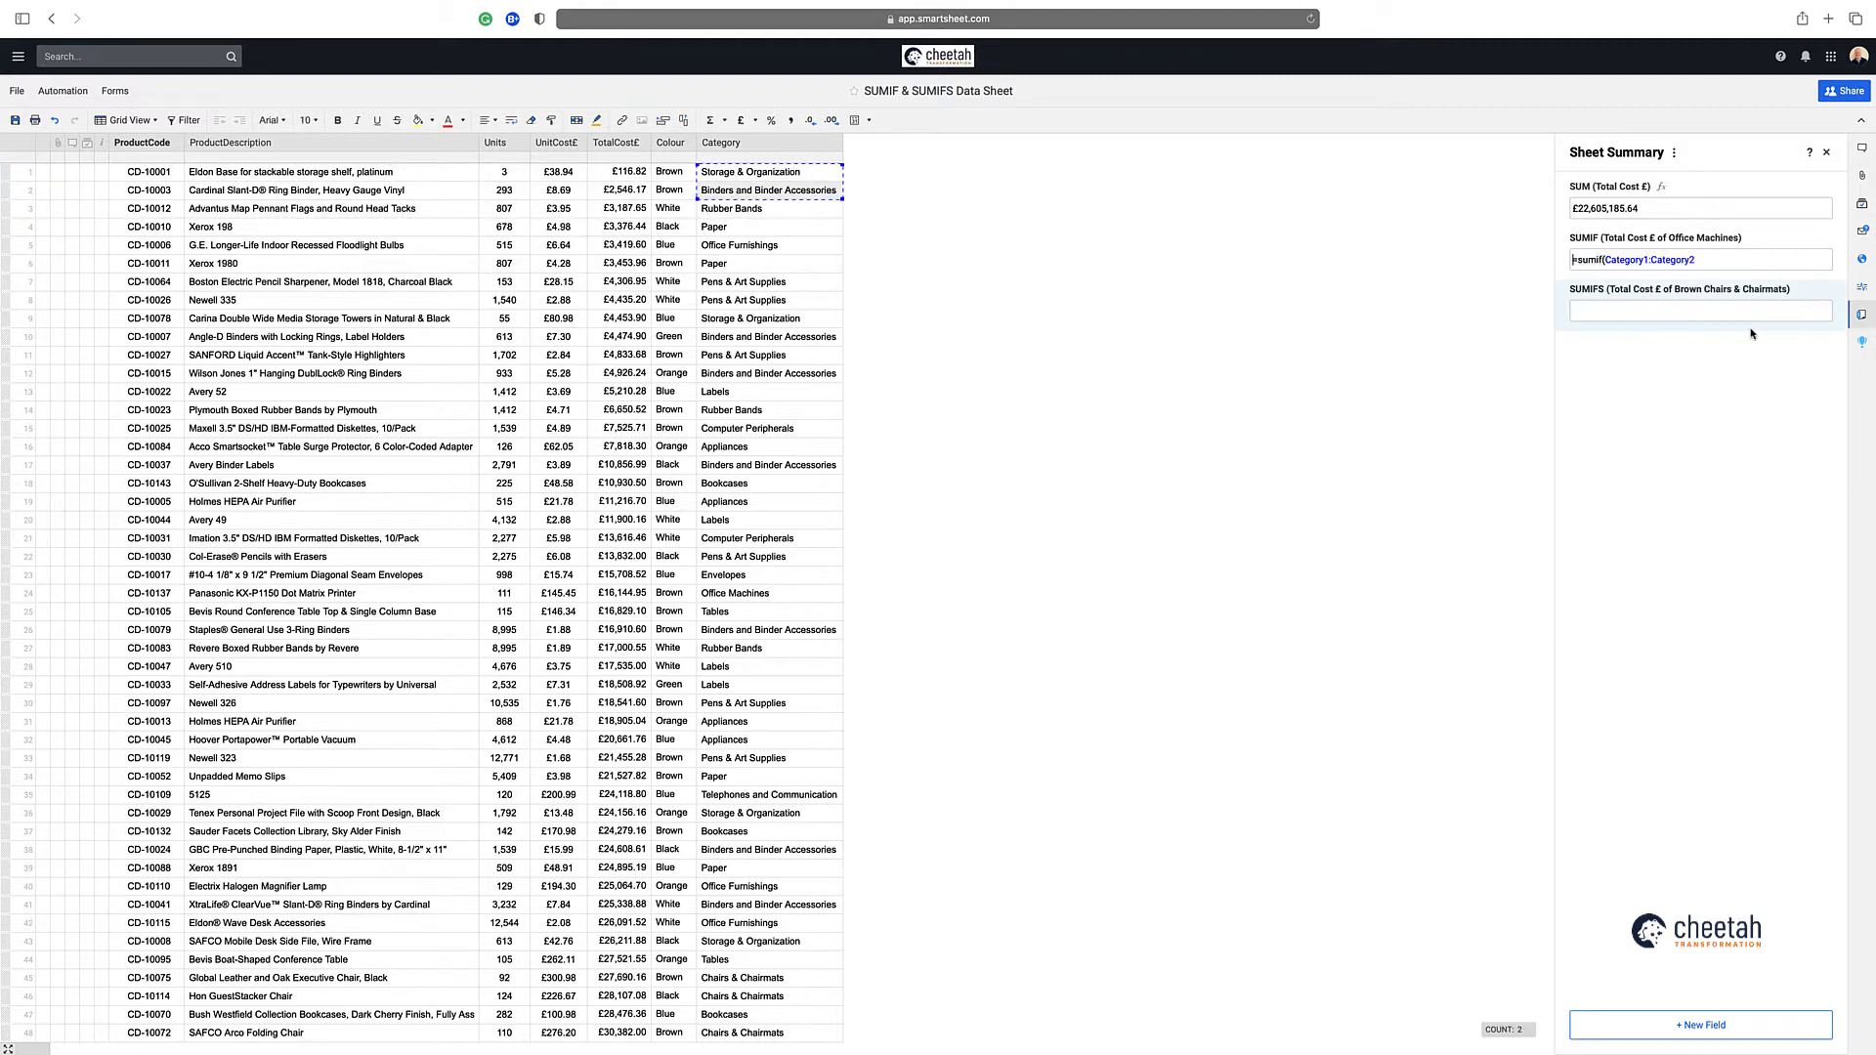
{"action": "left_click", "coordinate": [1648, 260]}
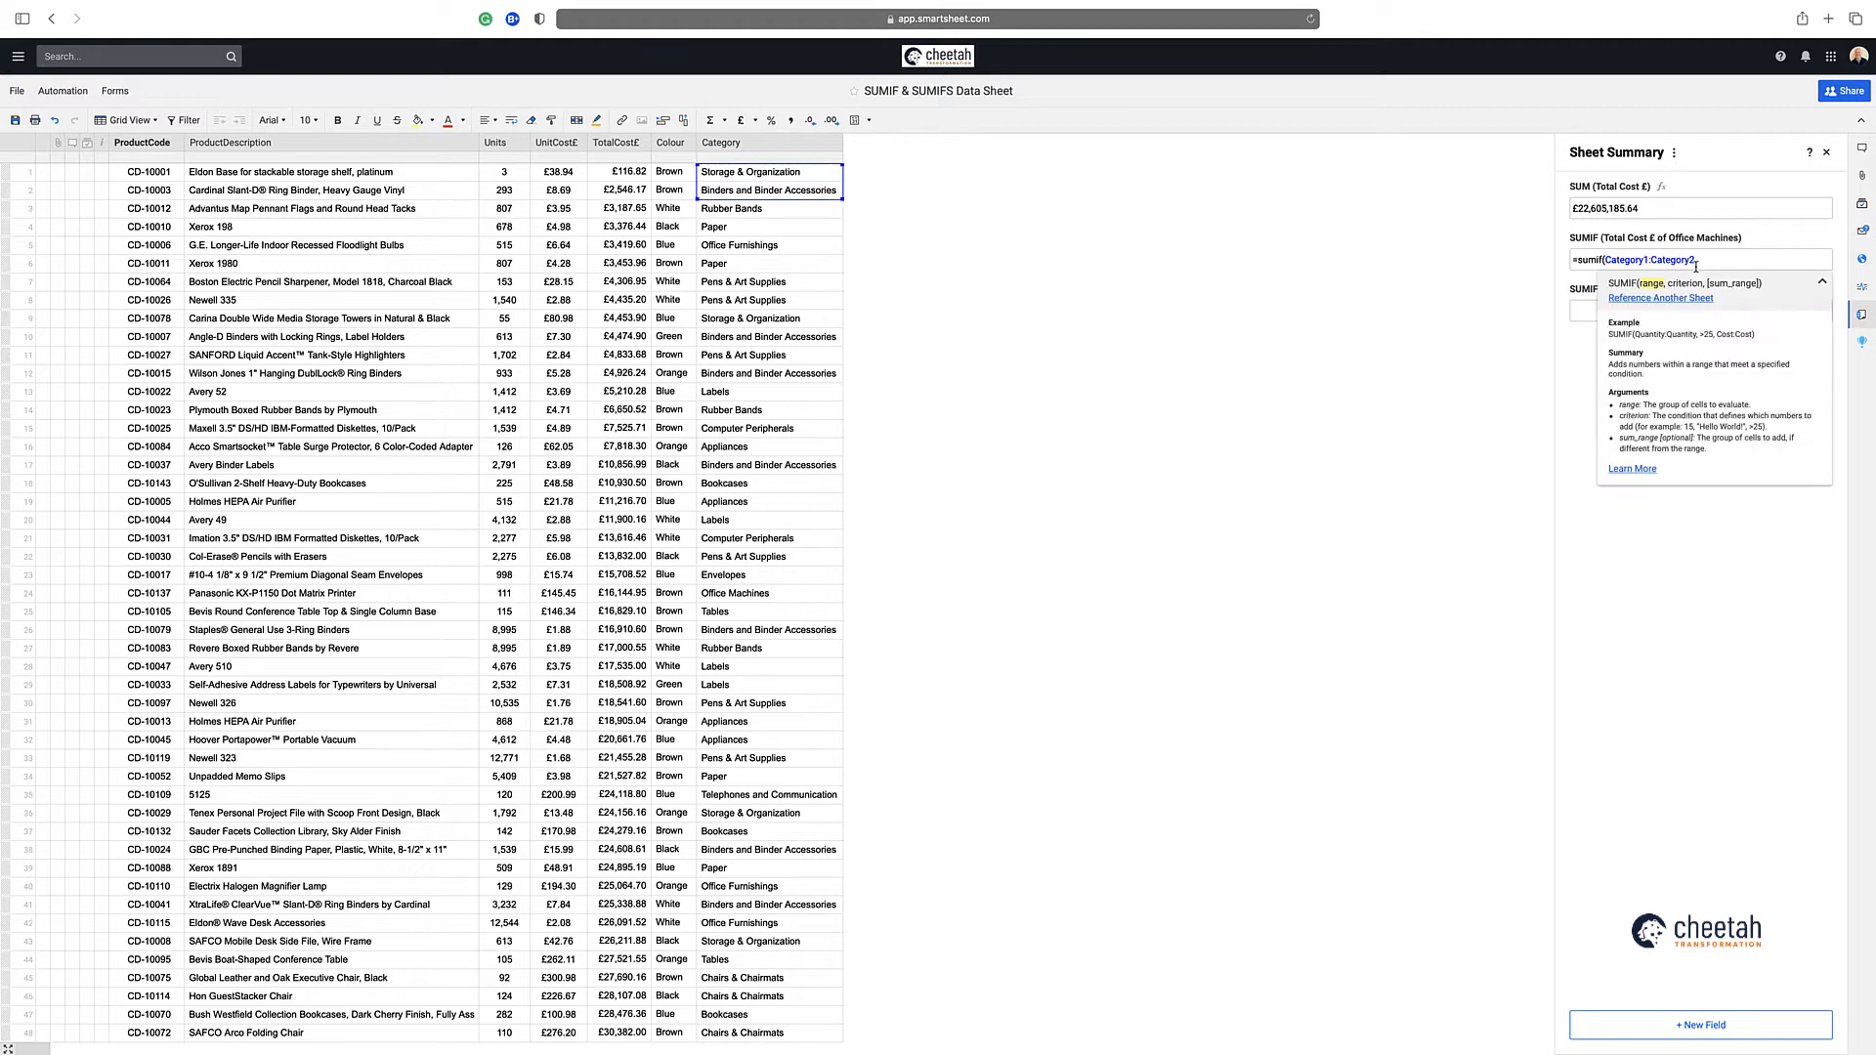
{"action": "key", "text": "BackSpace"}
{"action": "left_click", "coordinate": [1698, 262]}
{"action": "key", "text": "BackSpace"}
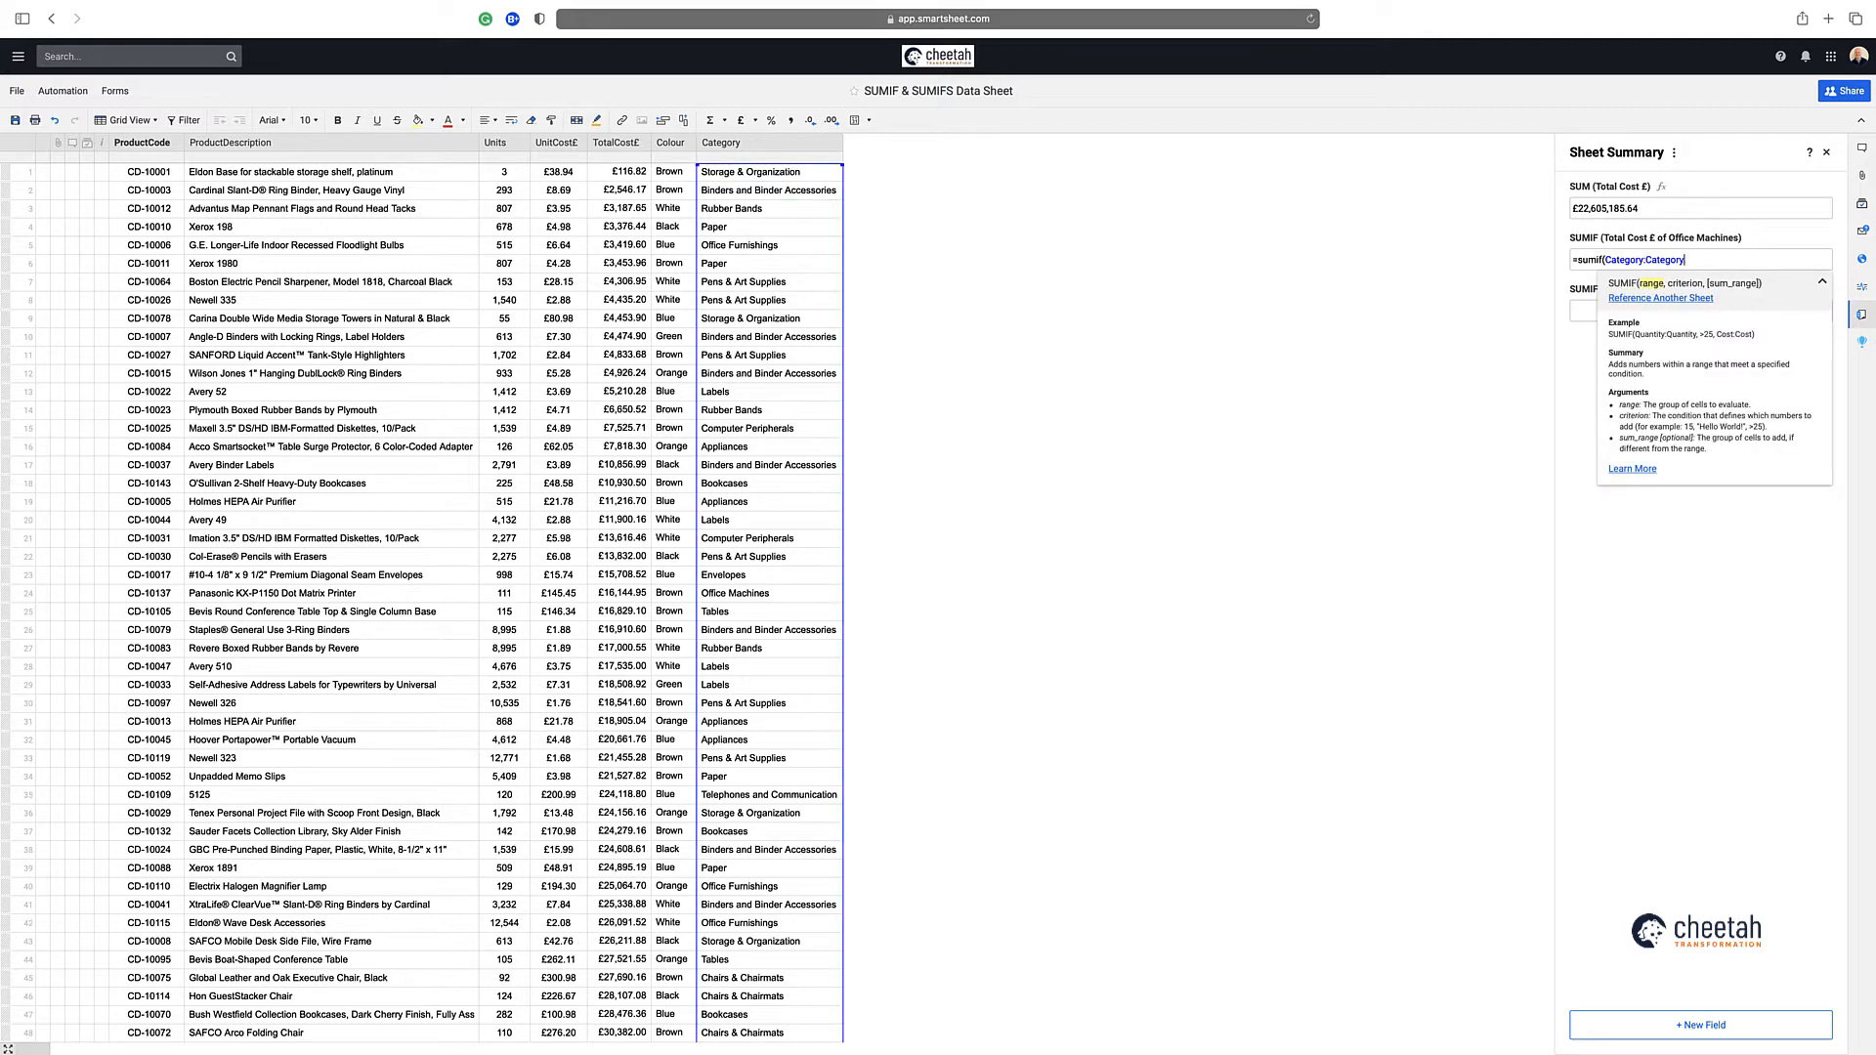
Complete the SUMIF formula with the criterion "Office Machines" and the whole column TotalCost£:TotalCost£ as the sum range
{"action": "type", "text": ",\""}
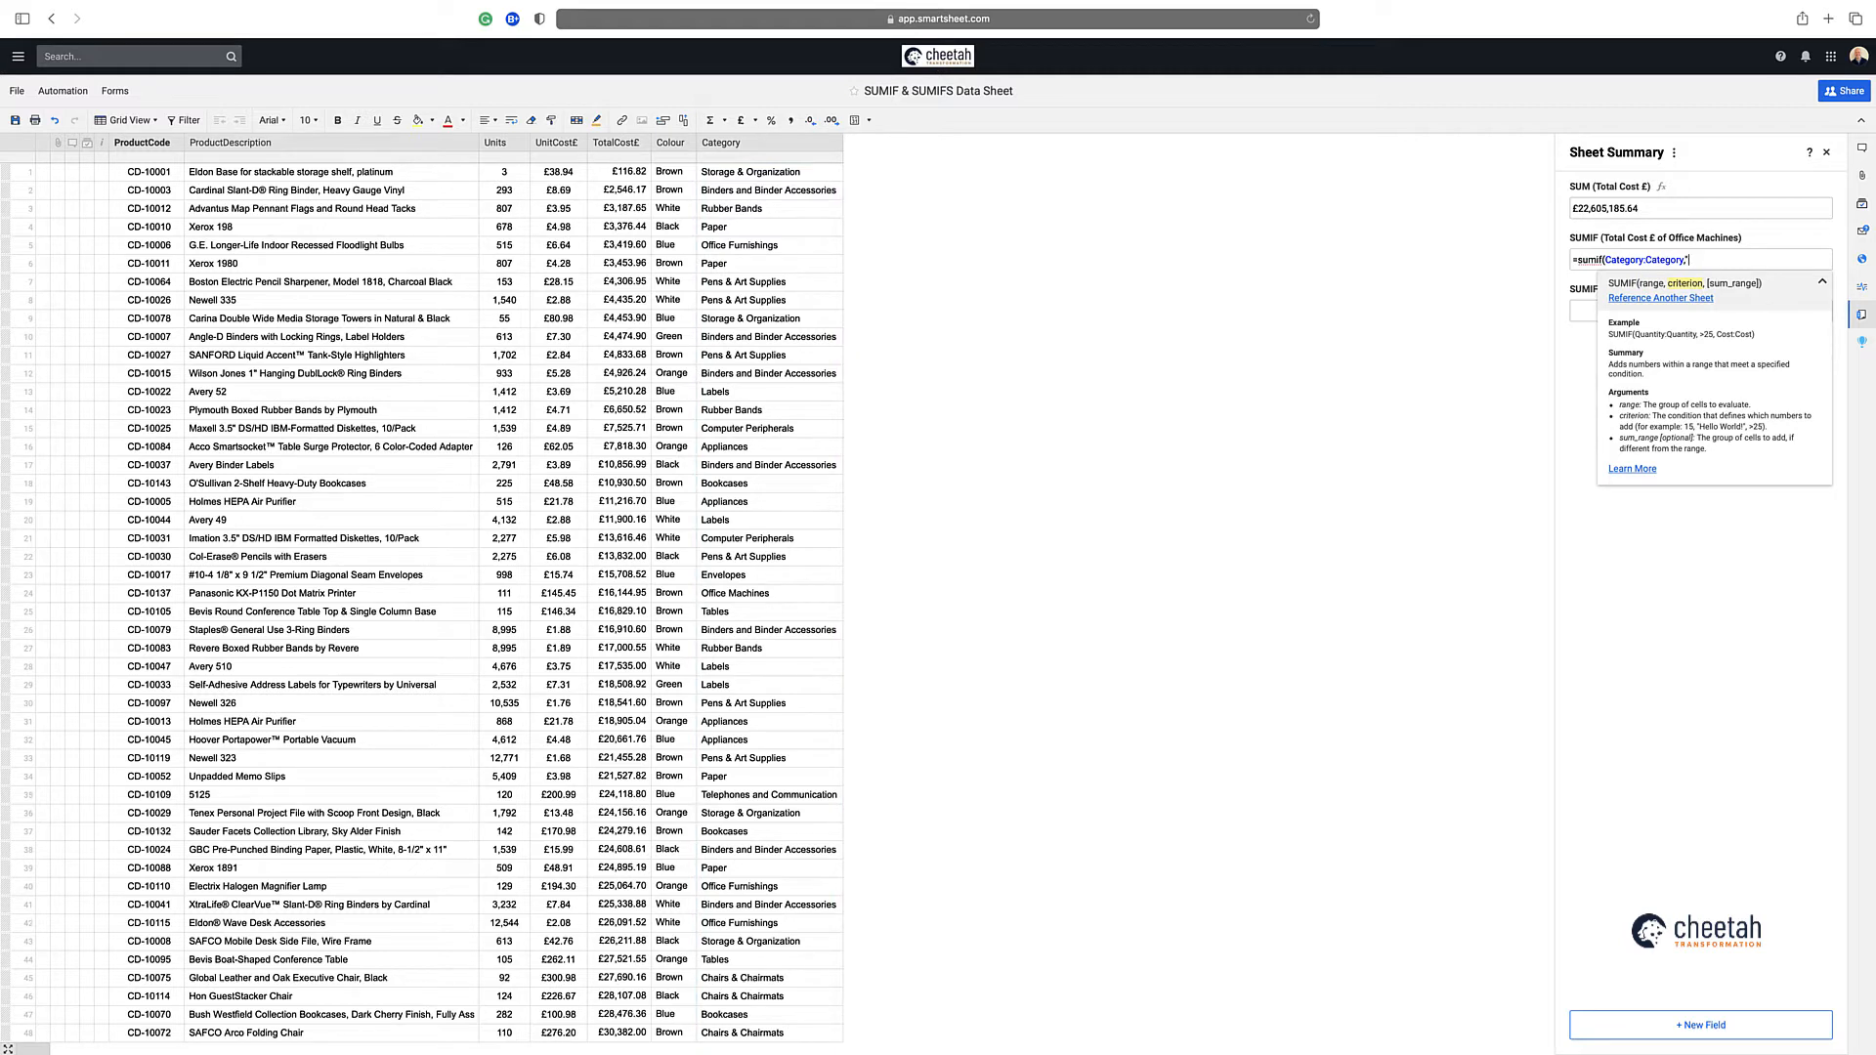
{"action": "type", "text": "Office Machines\","}
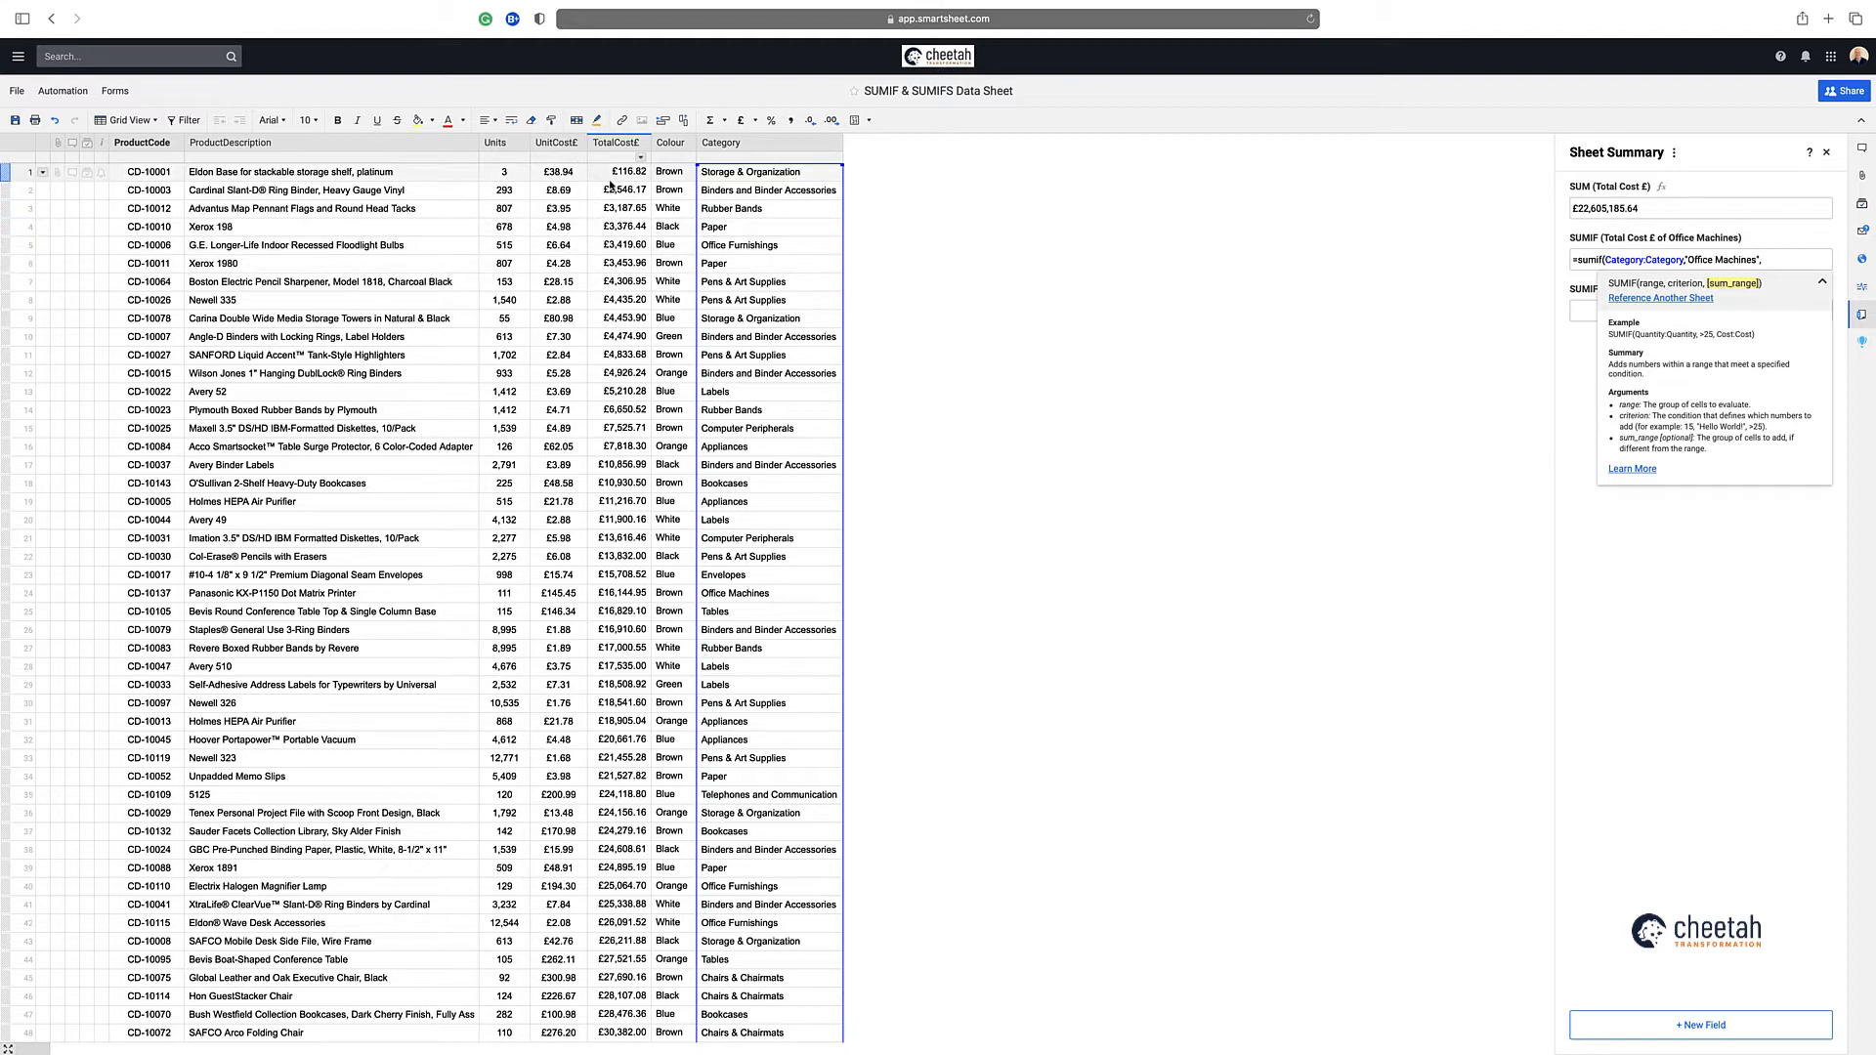
{"action": "left_click_drag", "start_coordinate": [616, 173], "coordinate": [613, 187]}
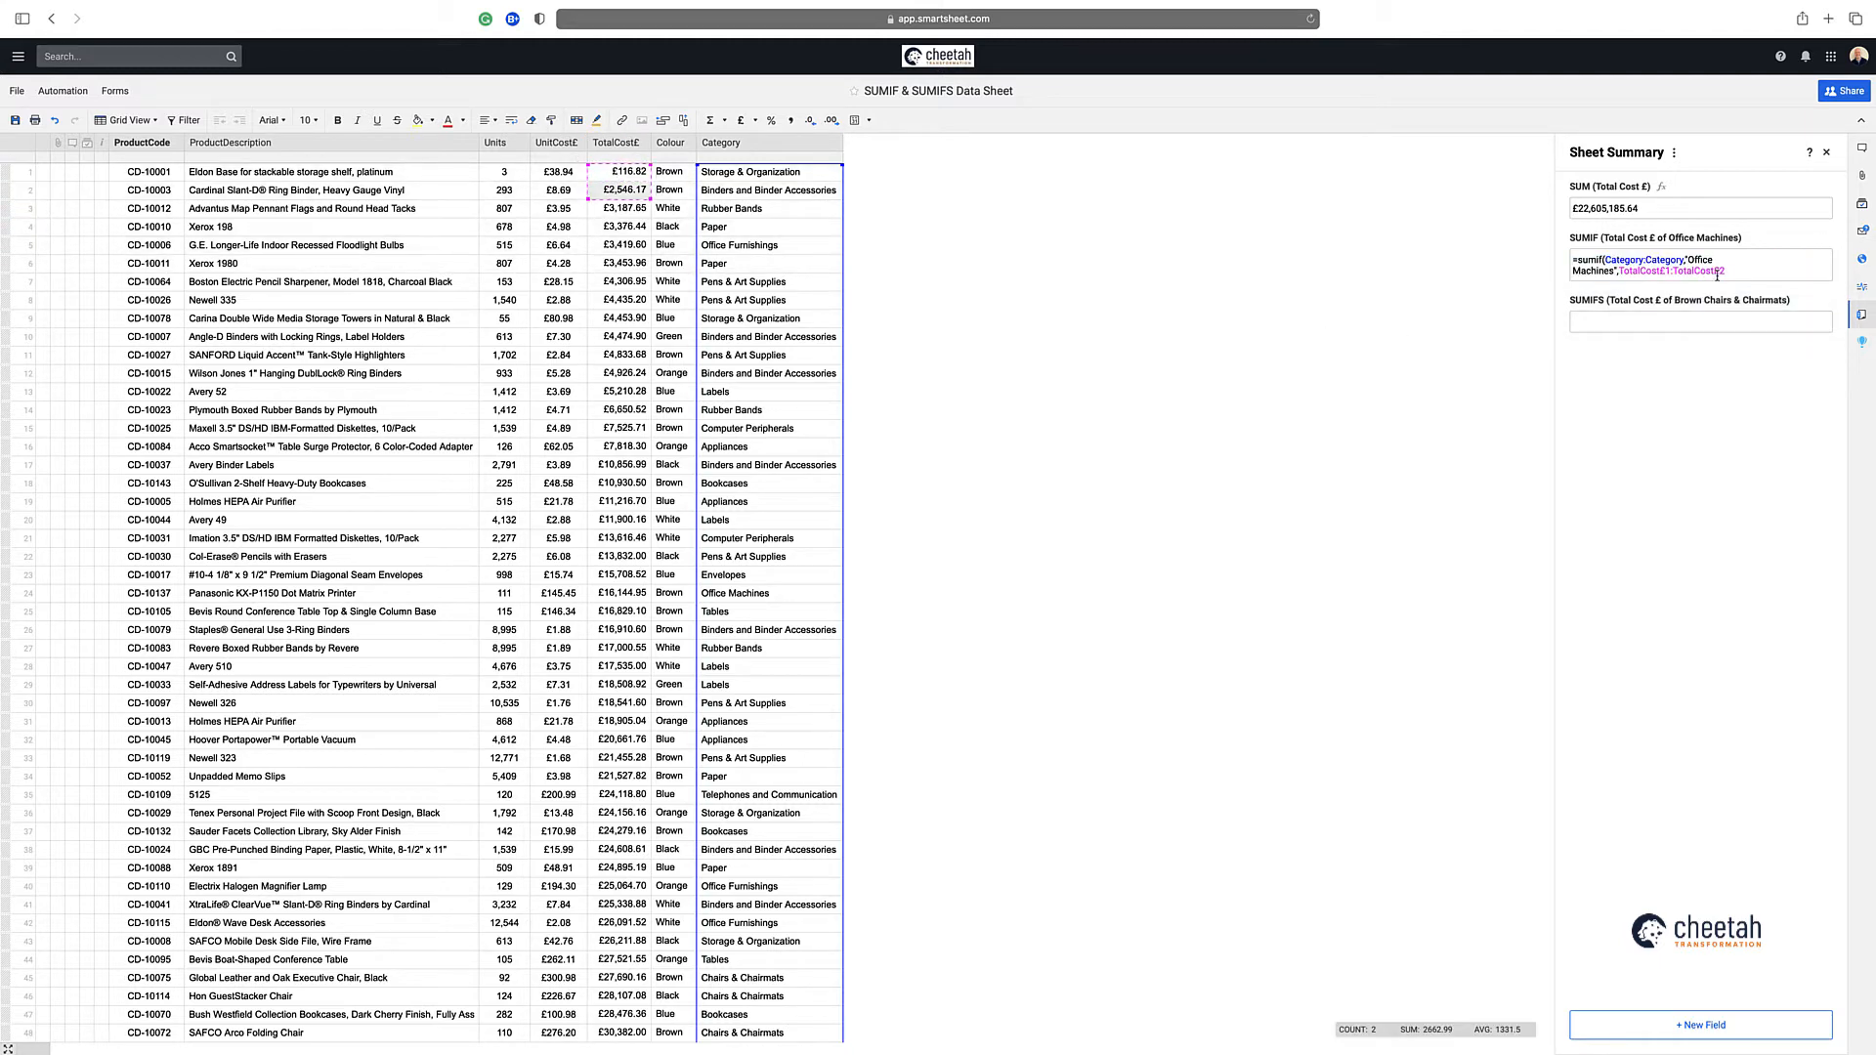
{"action": "left_click", "coordinate": [1749, 278]}
{"action": "key", "text": "BackSpace"}
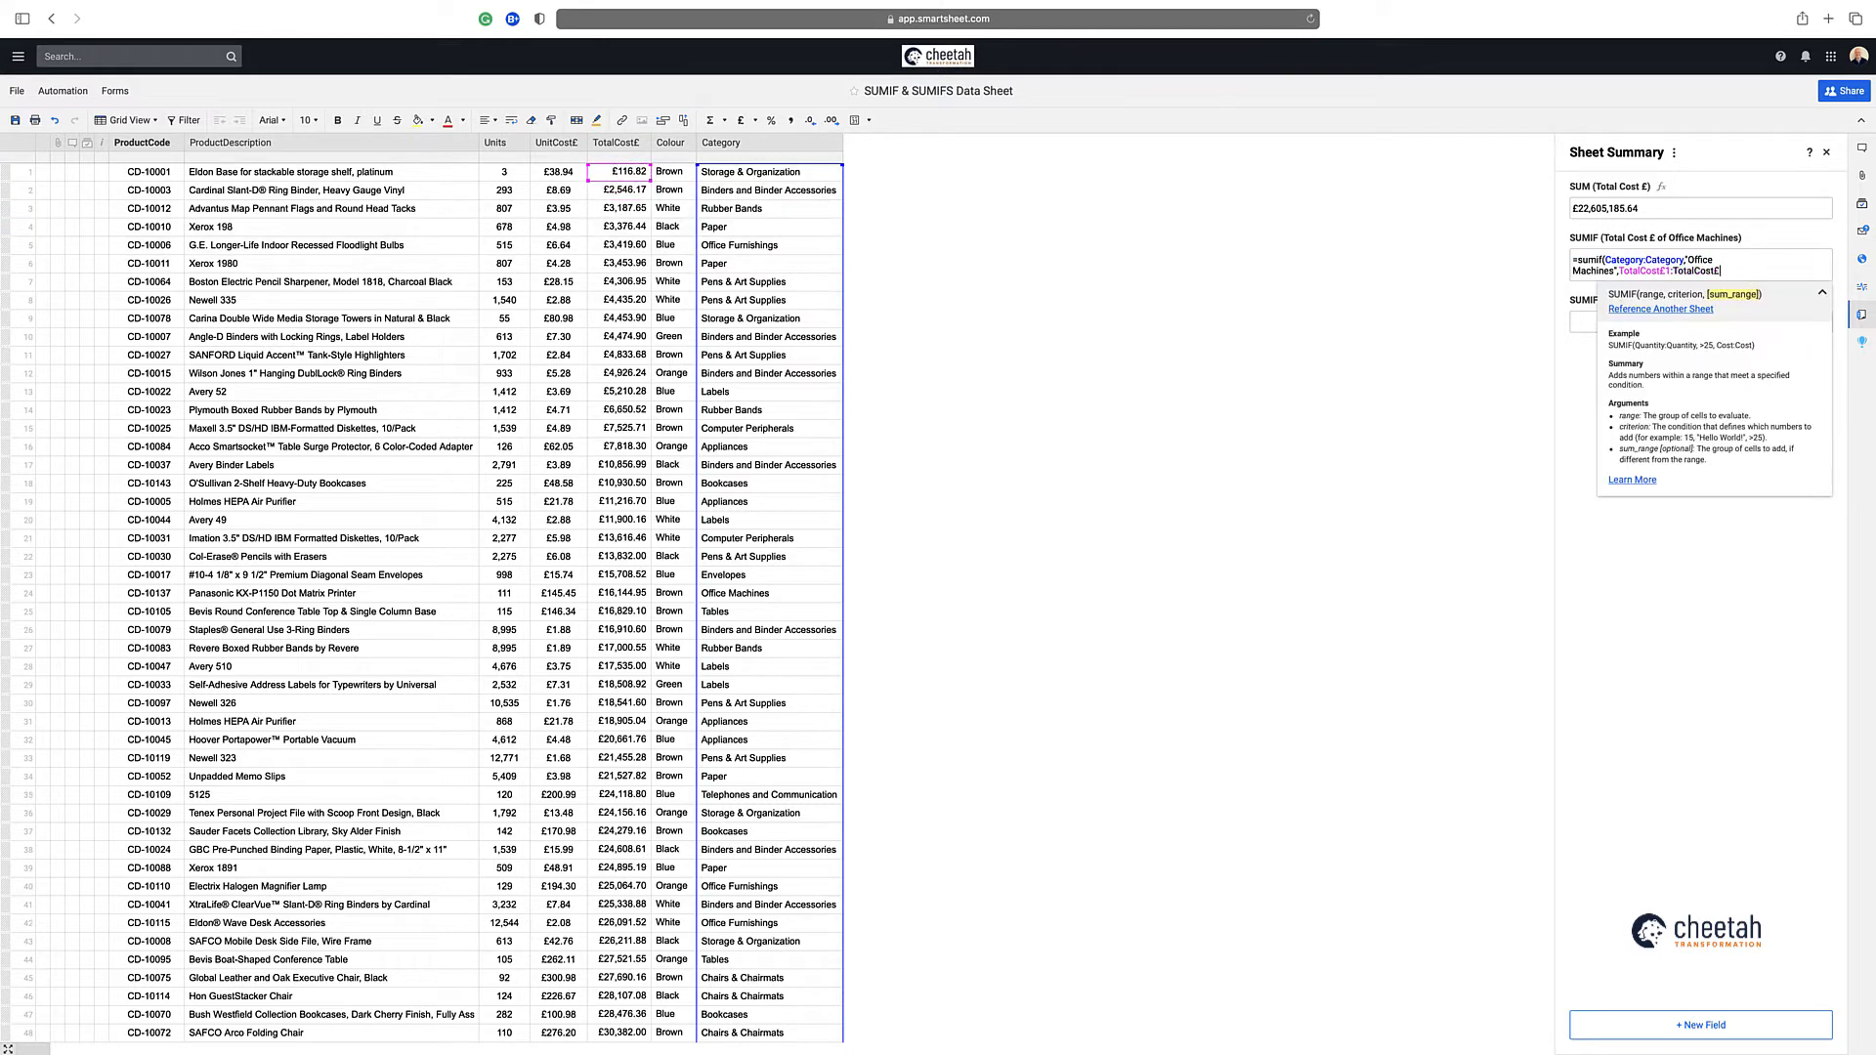
{"action": "left_click", "coordinate": [1668, 270]}
{"action": "key", "text": "BackSpace"}
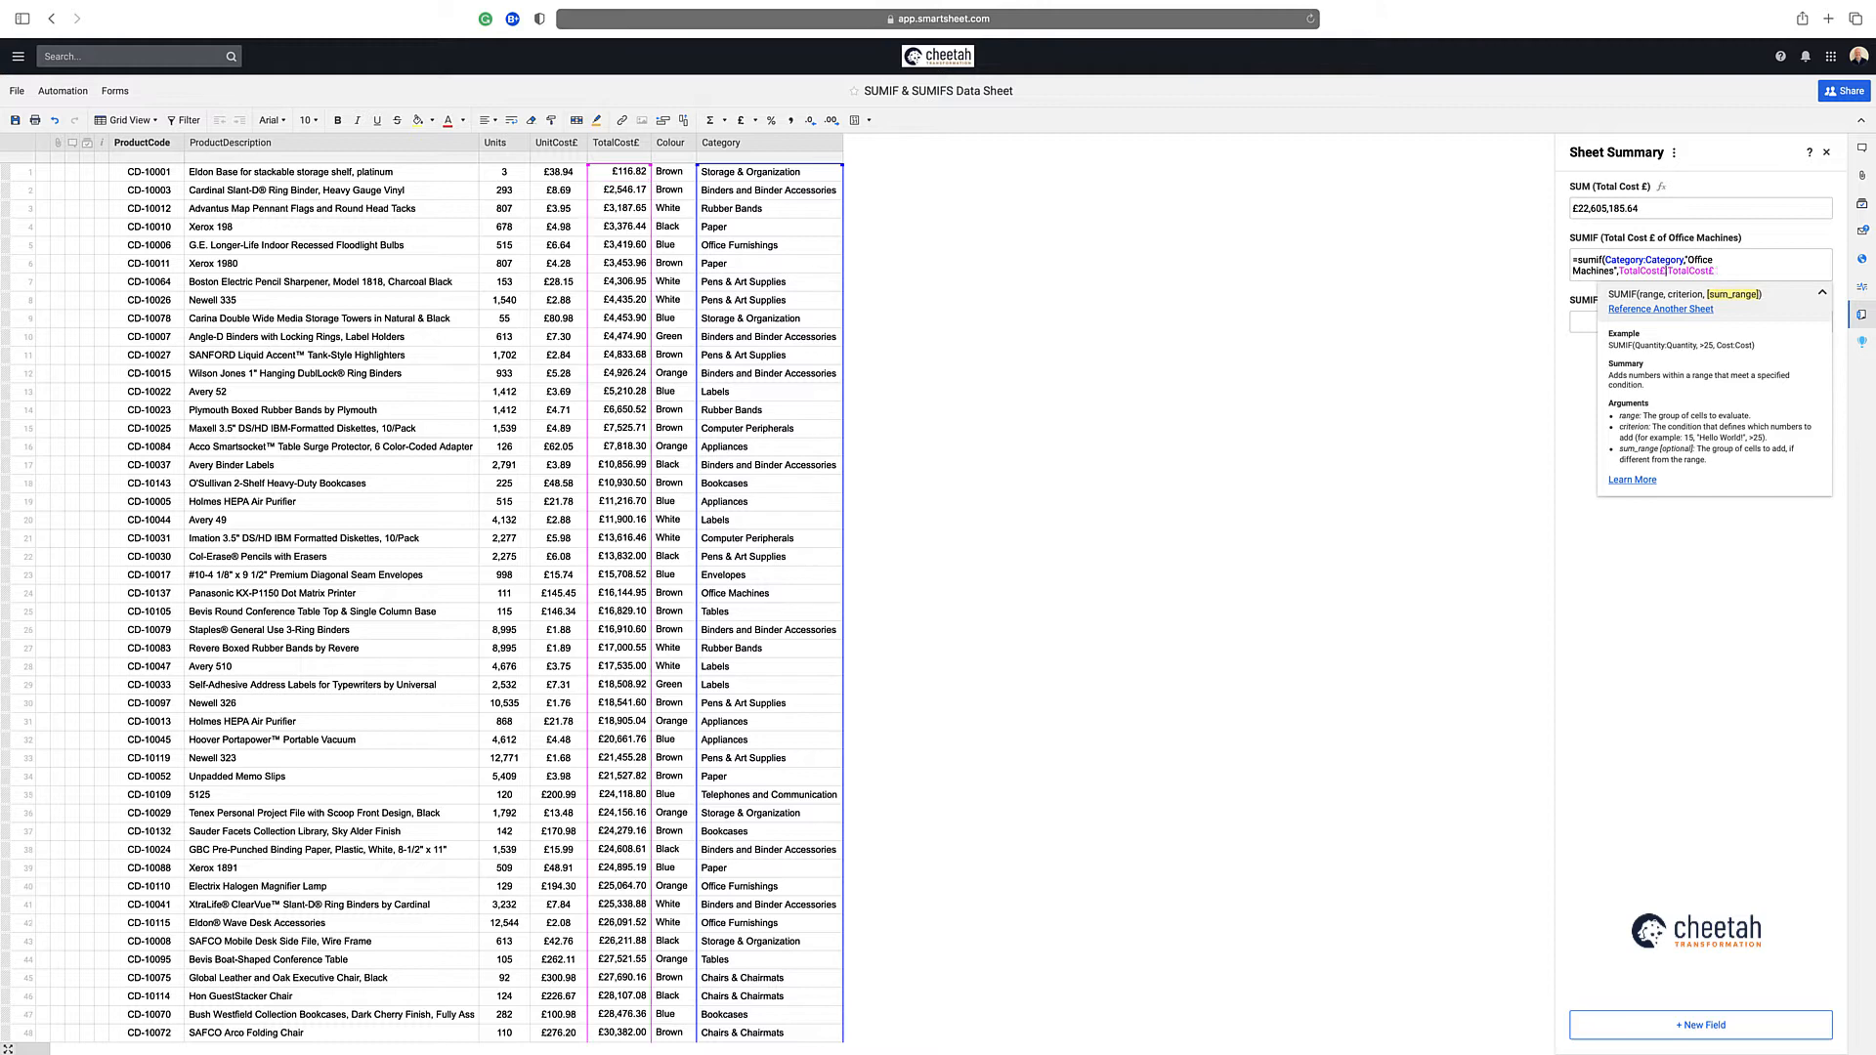
{"action": "key", "text": "Return"}
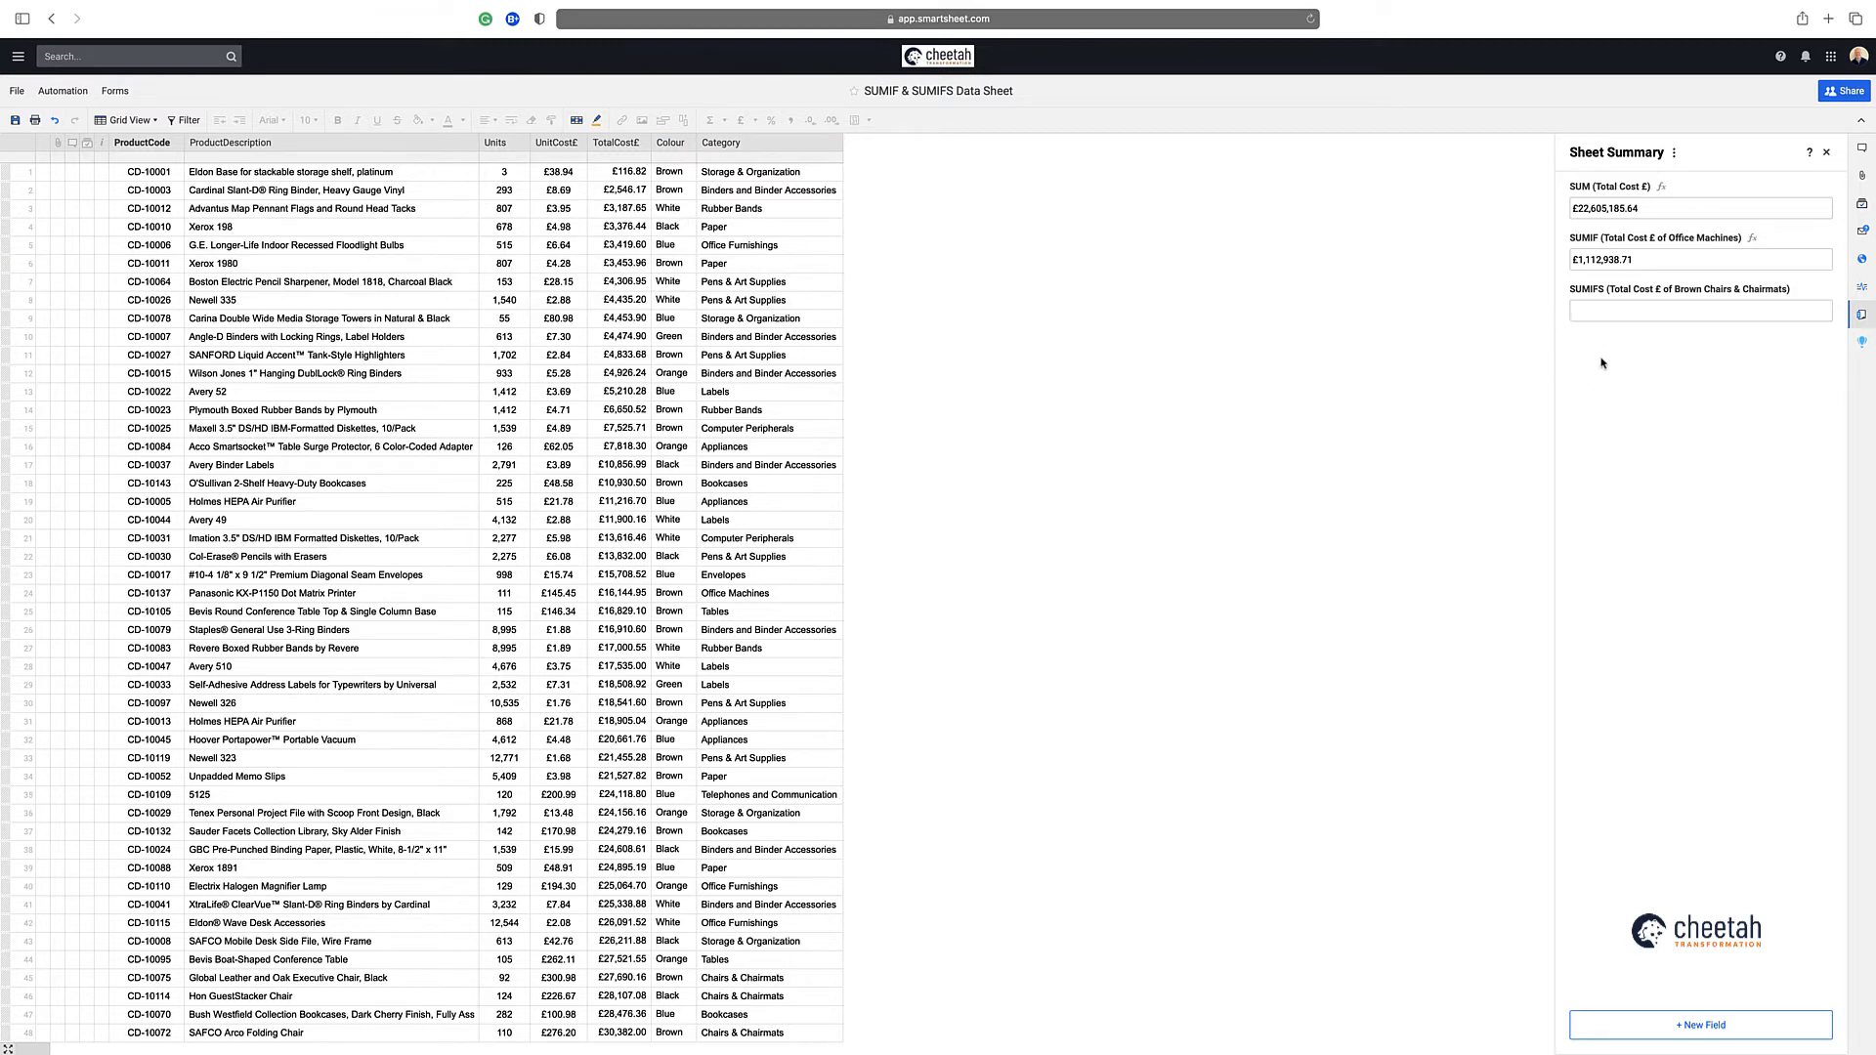
{"action": "left_click", "coordinate": [1607, 262]}
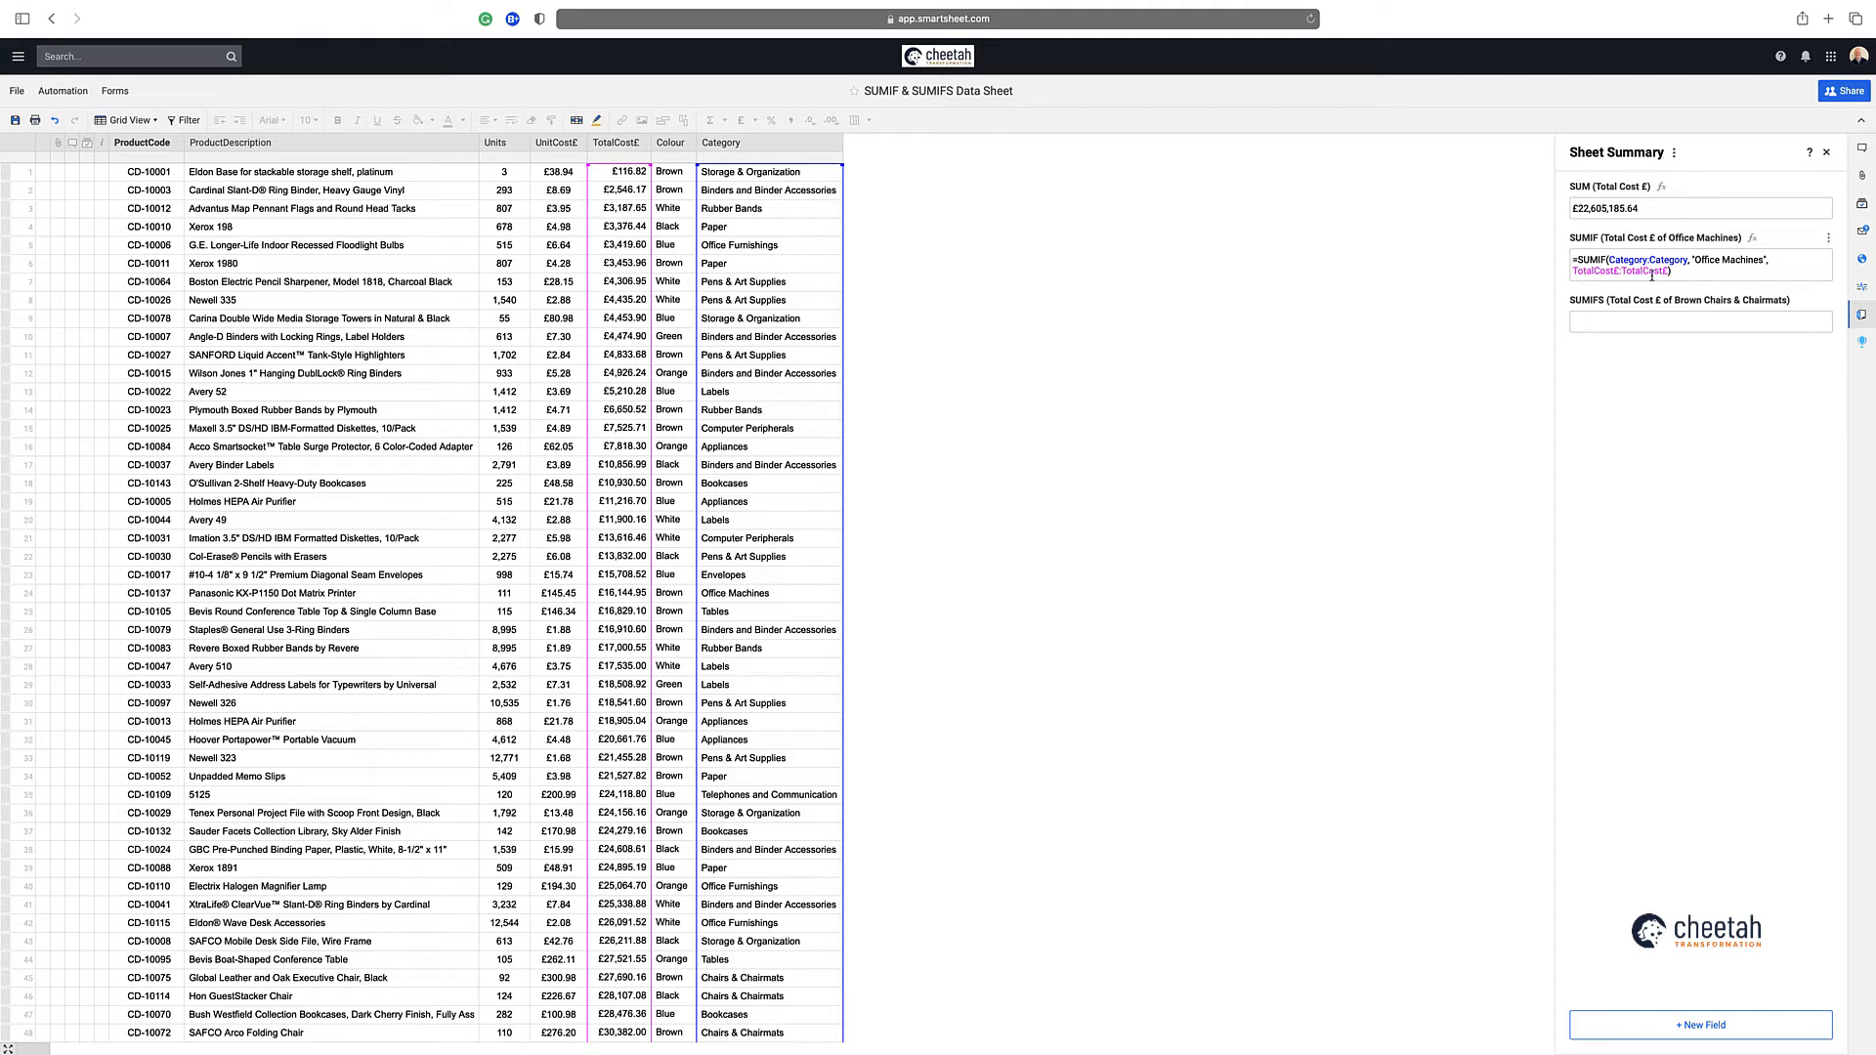
Start a SUMIFS formula in the SUMIFS (Total Cost £ of Brown Chairs & Chairmats) field, summing the whole column TotalCost£:TotalCost£
{"action": "left_click", "coordinate": [1589, 323]}
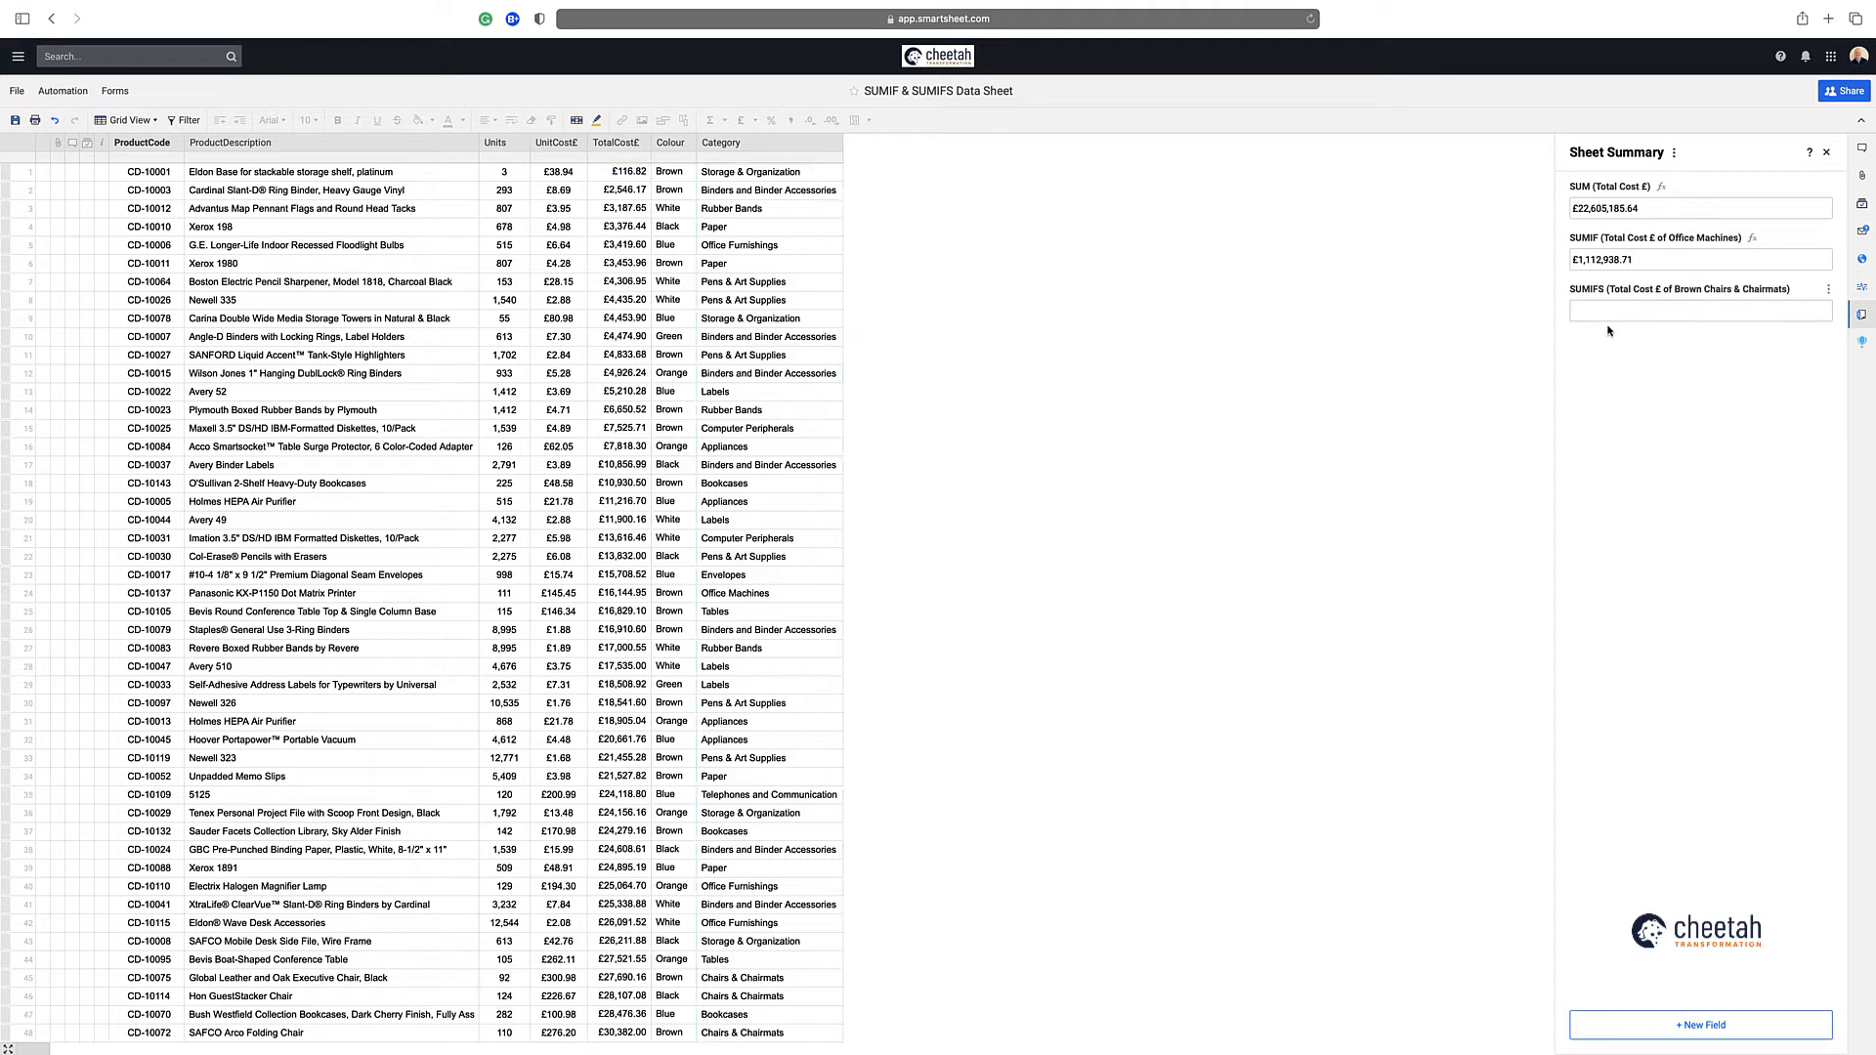
{"action": "type", "text": "=sumifs"}
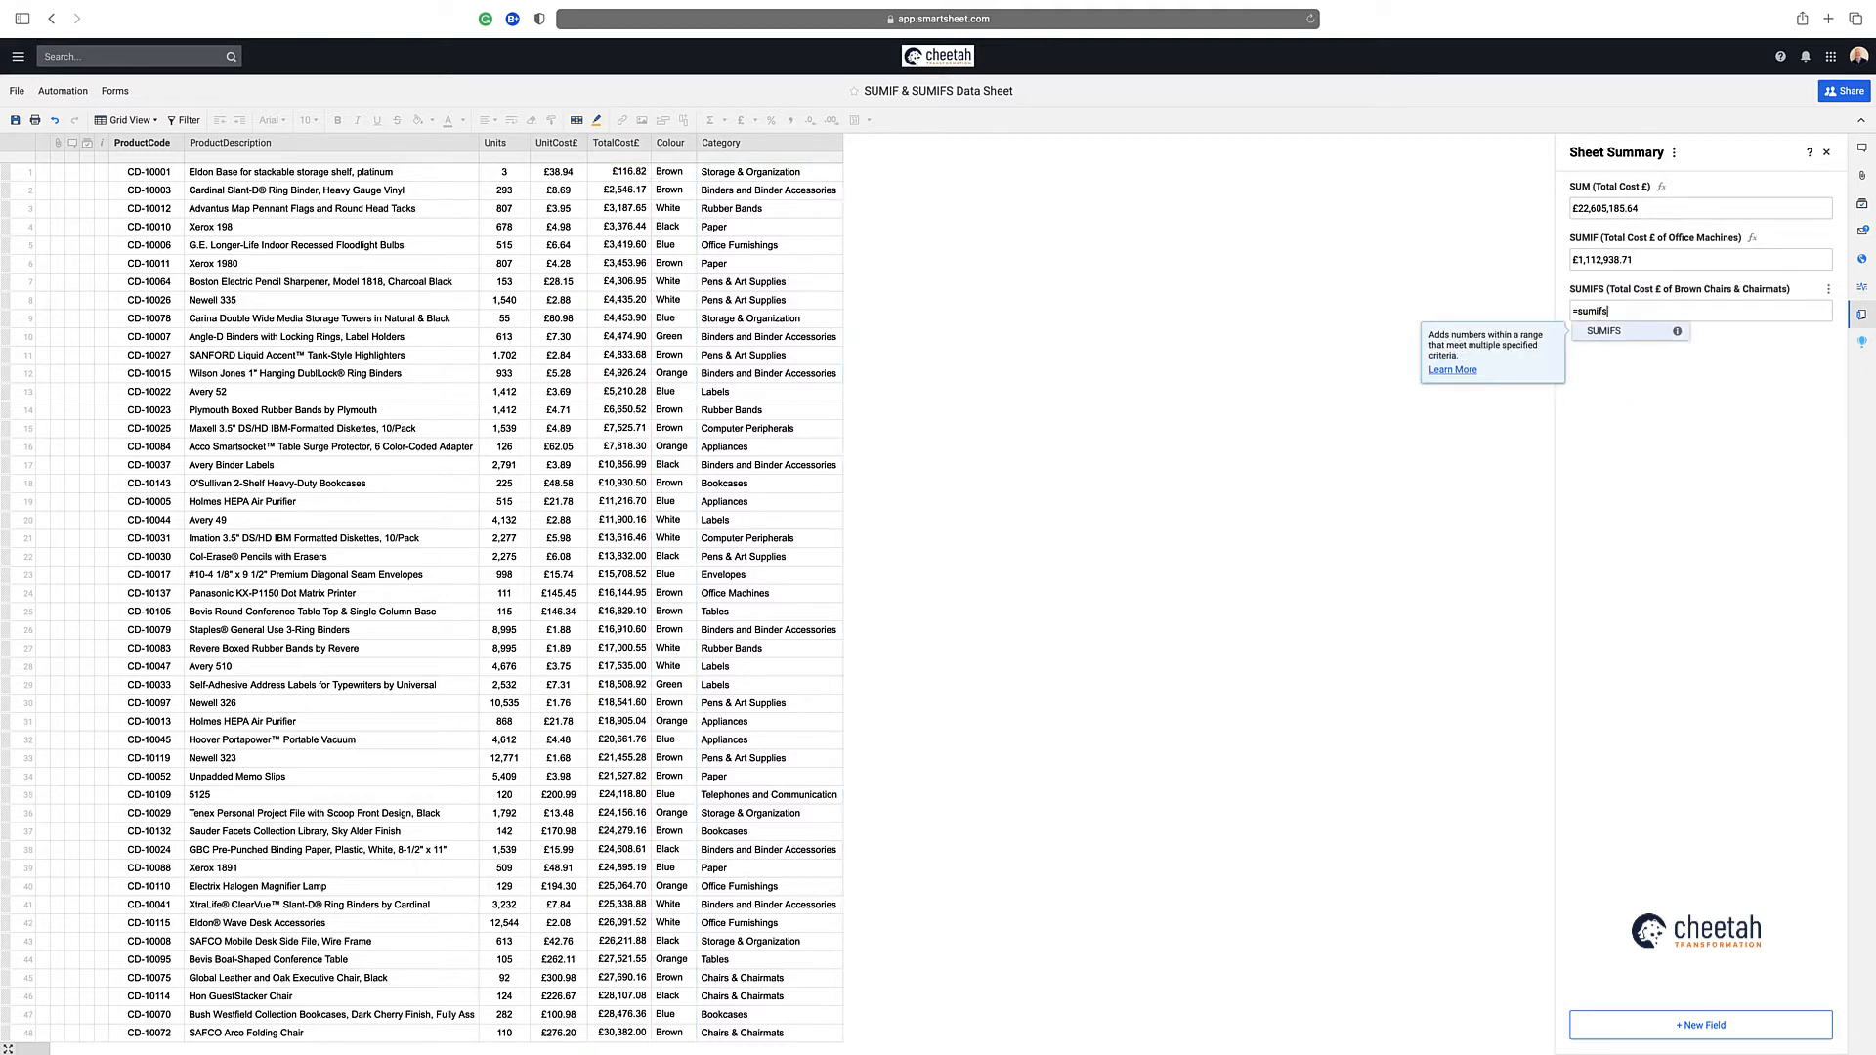
{"action": "type", "text": "("}
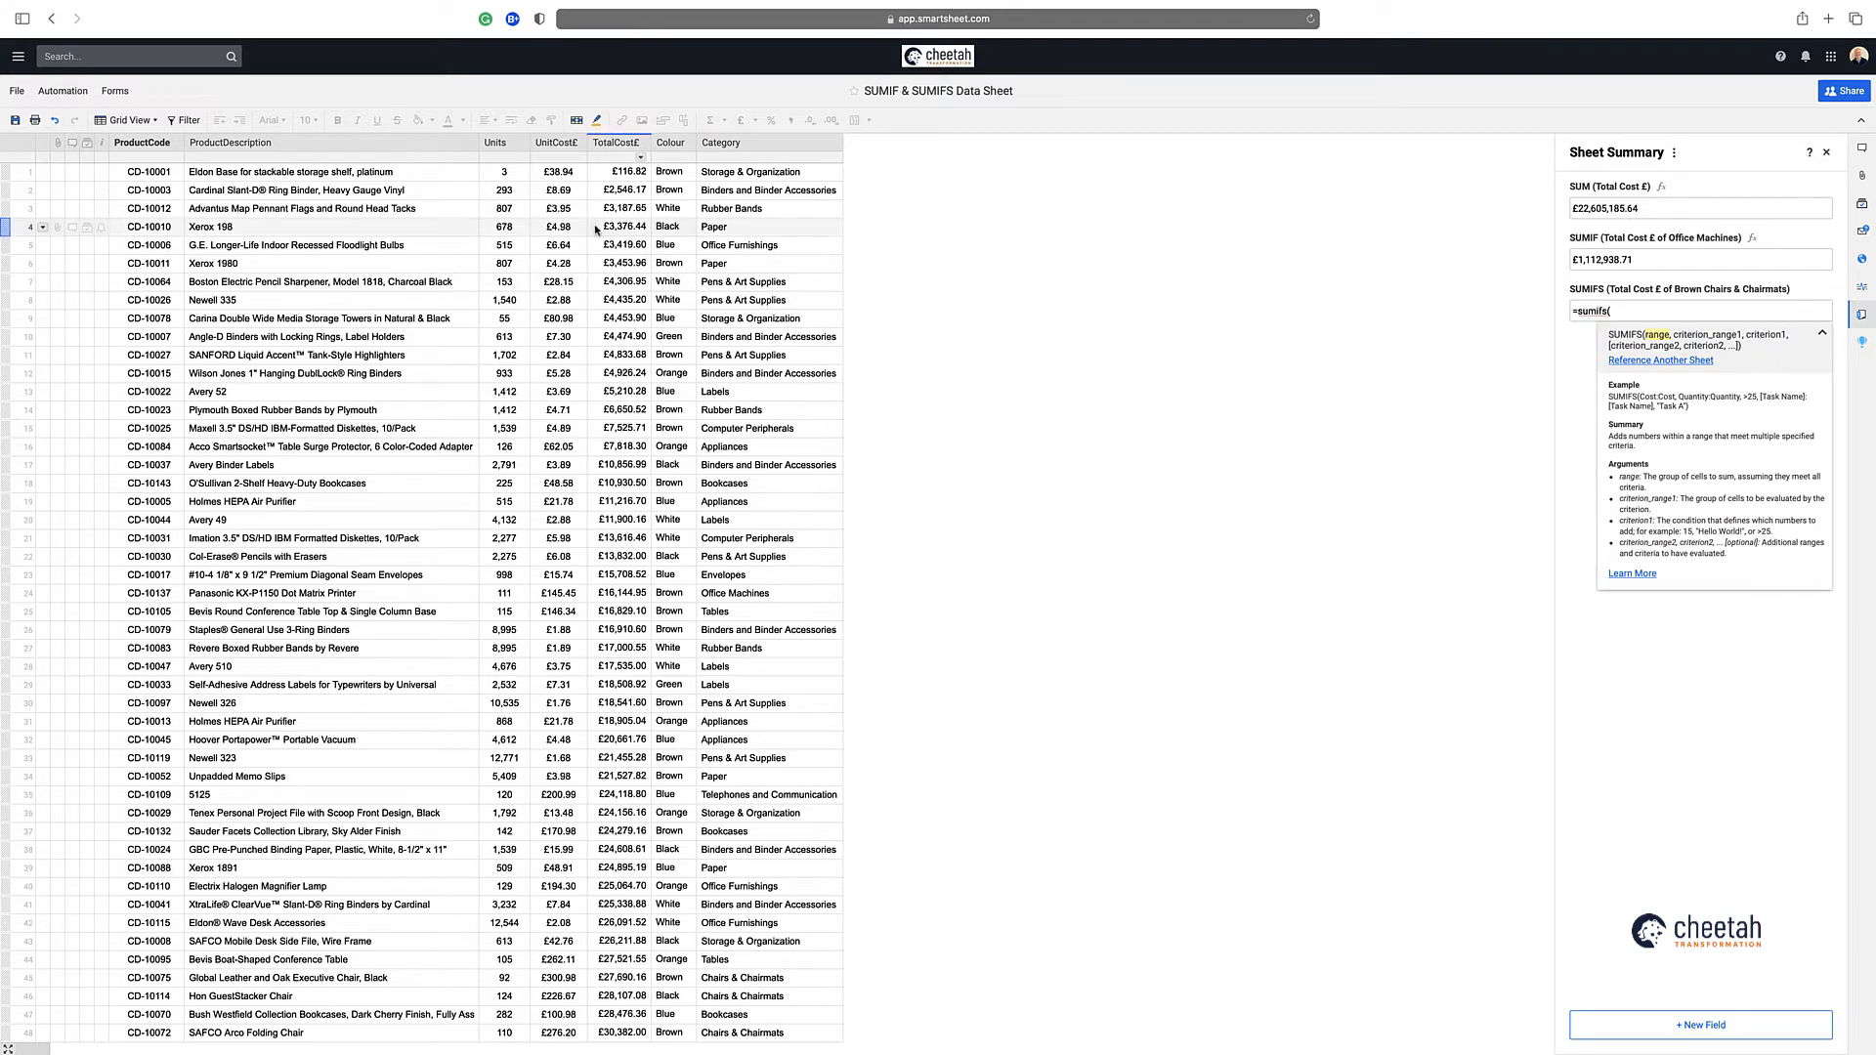
{"action": "left_click_drag", "start_coordinate": [616, 173], "coordinate": [612, 193]}
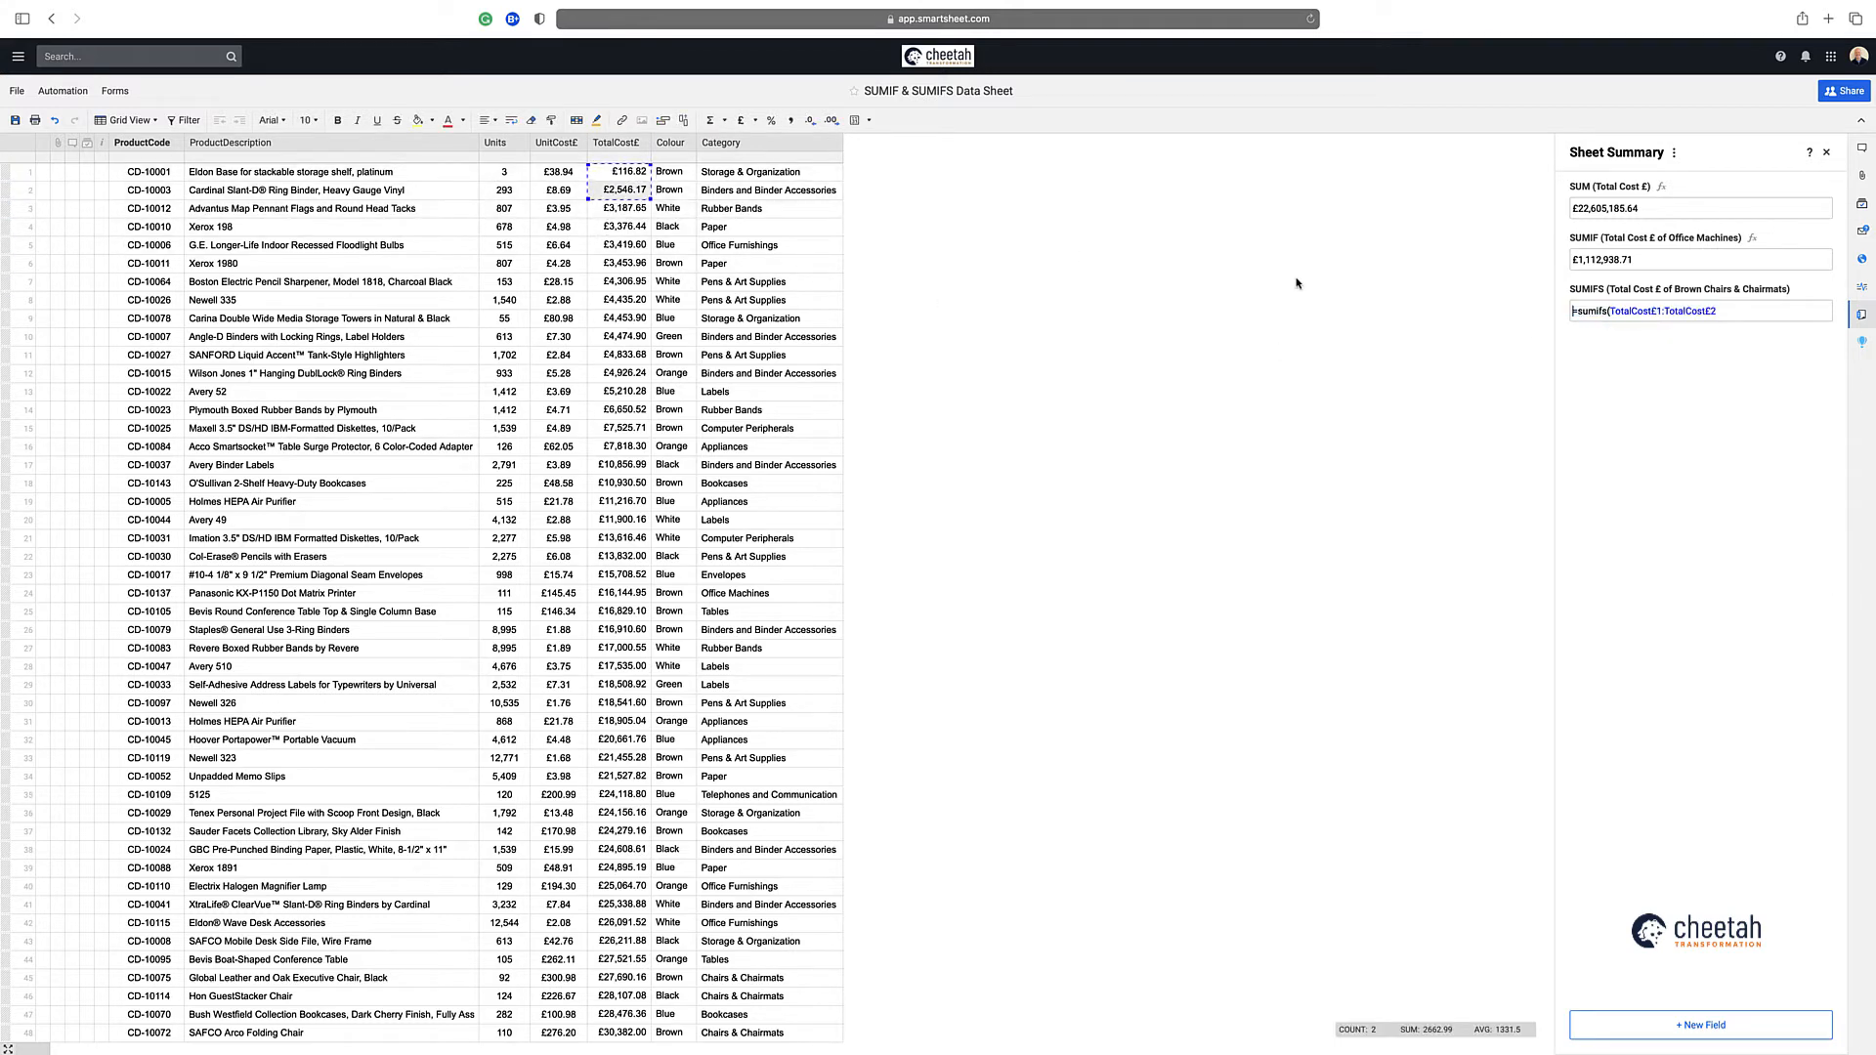
{"action": "left_click", "coordinate": [1674, 316]}
{"action": "key", "text": "BackSpace"}
{"action": "key", "text": "BackSpace"}
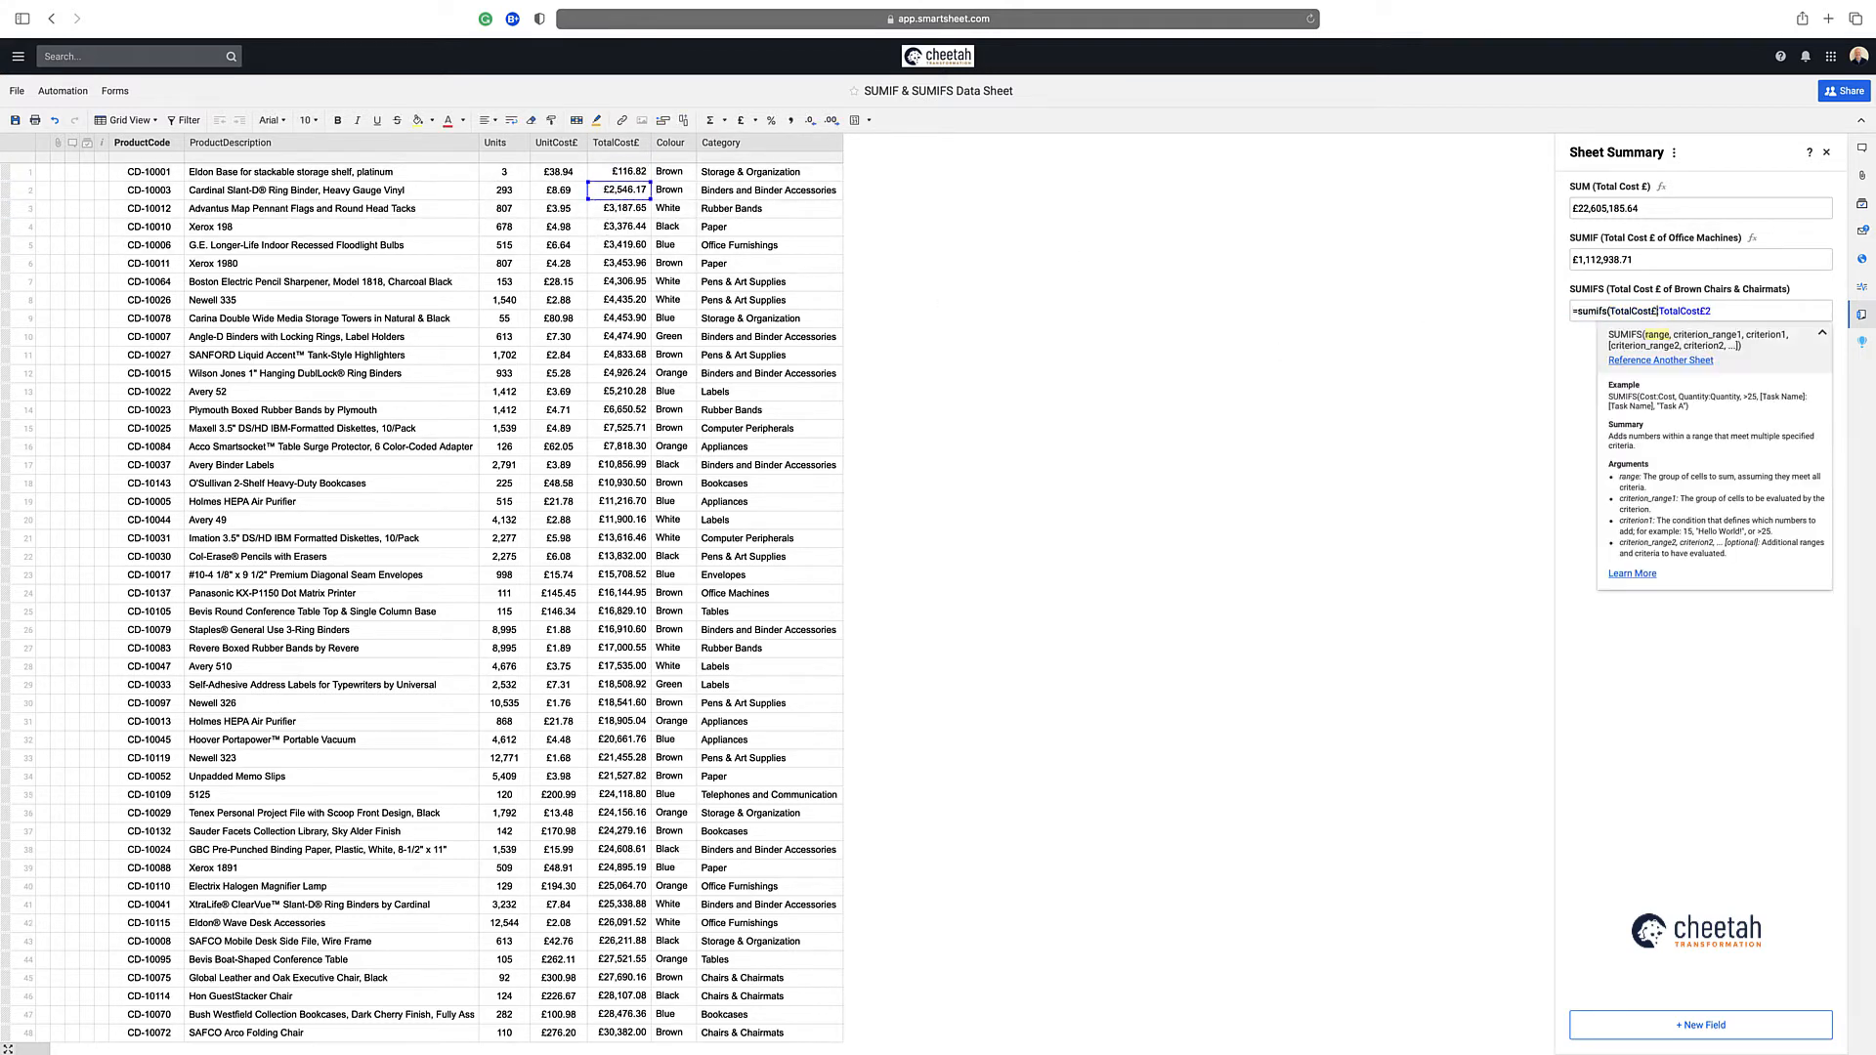
{"action": "key", "text": "BackSpace"}
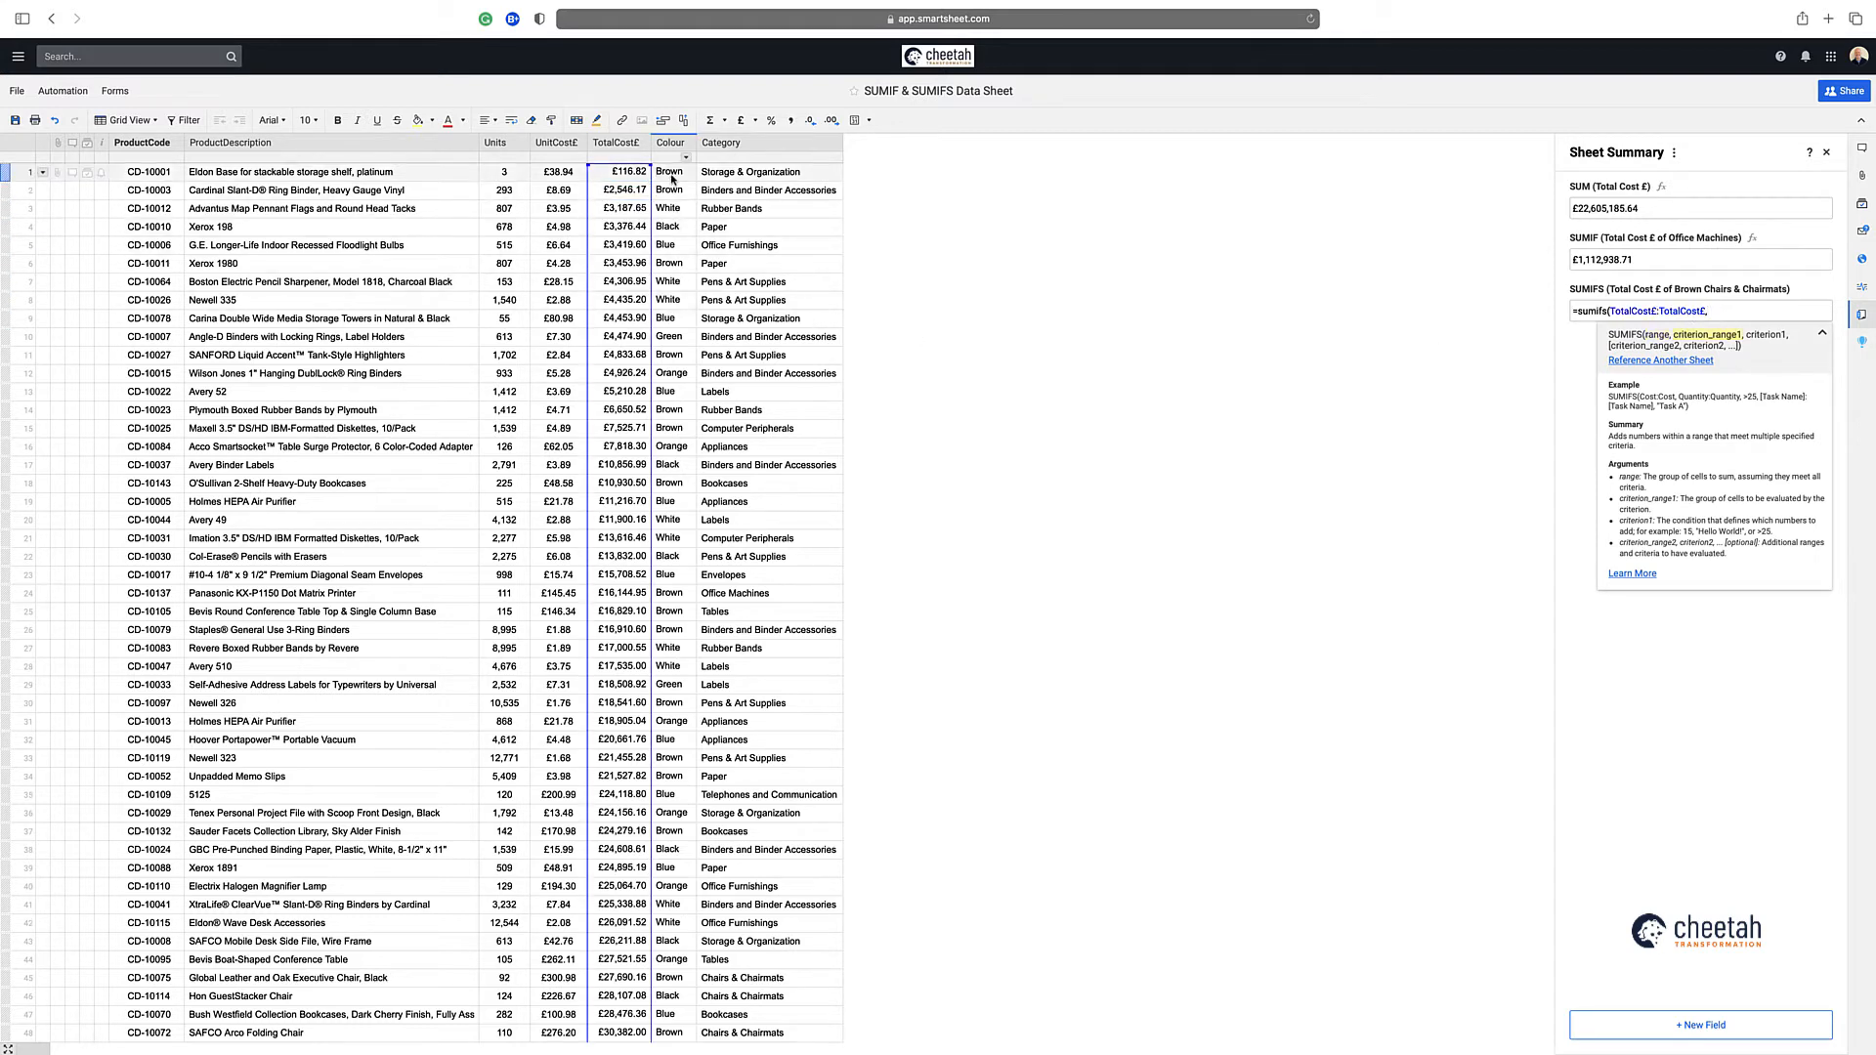
Add the first SUMIFS condition, matching the whole column Colour:Colour against "Brown"
{"action": "left_click_drag", "start_coordinate": [669, 172], "coordinate": [672, 194]}
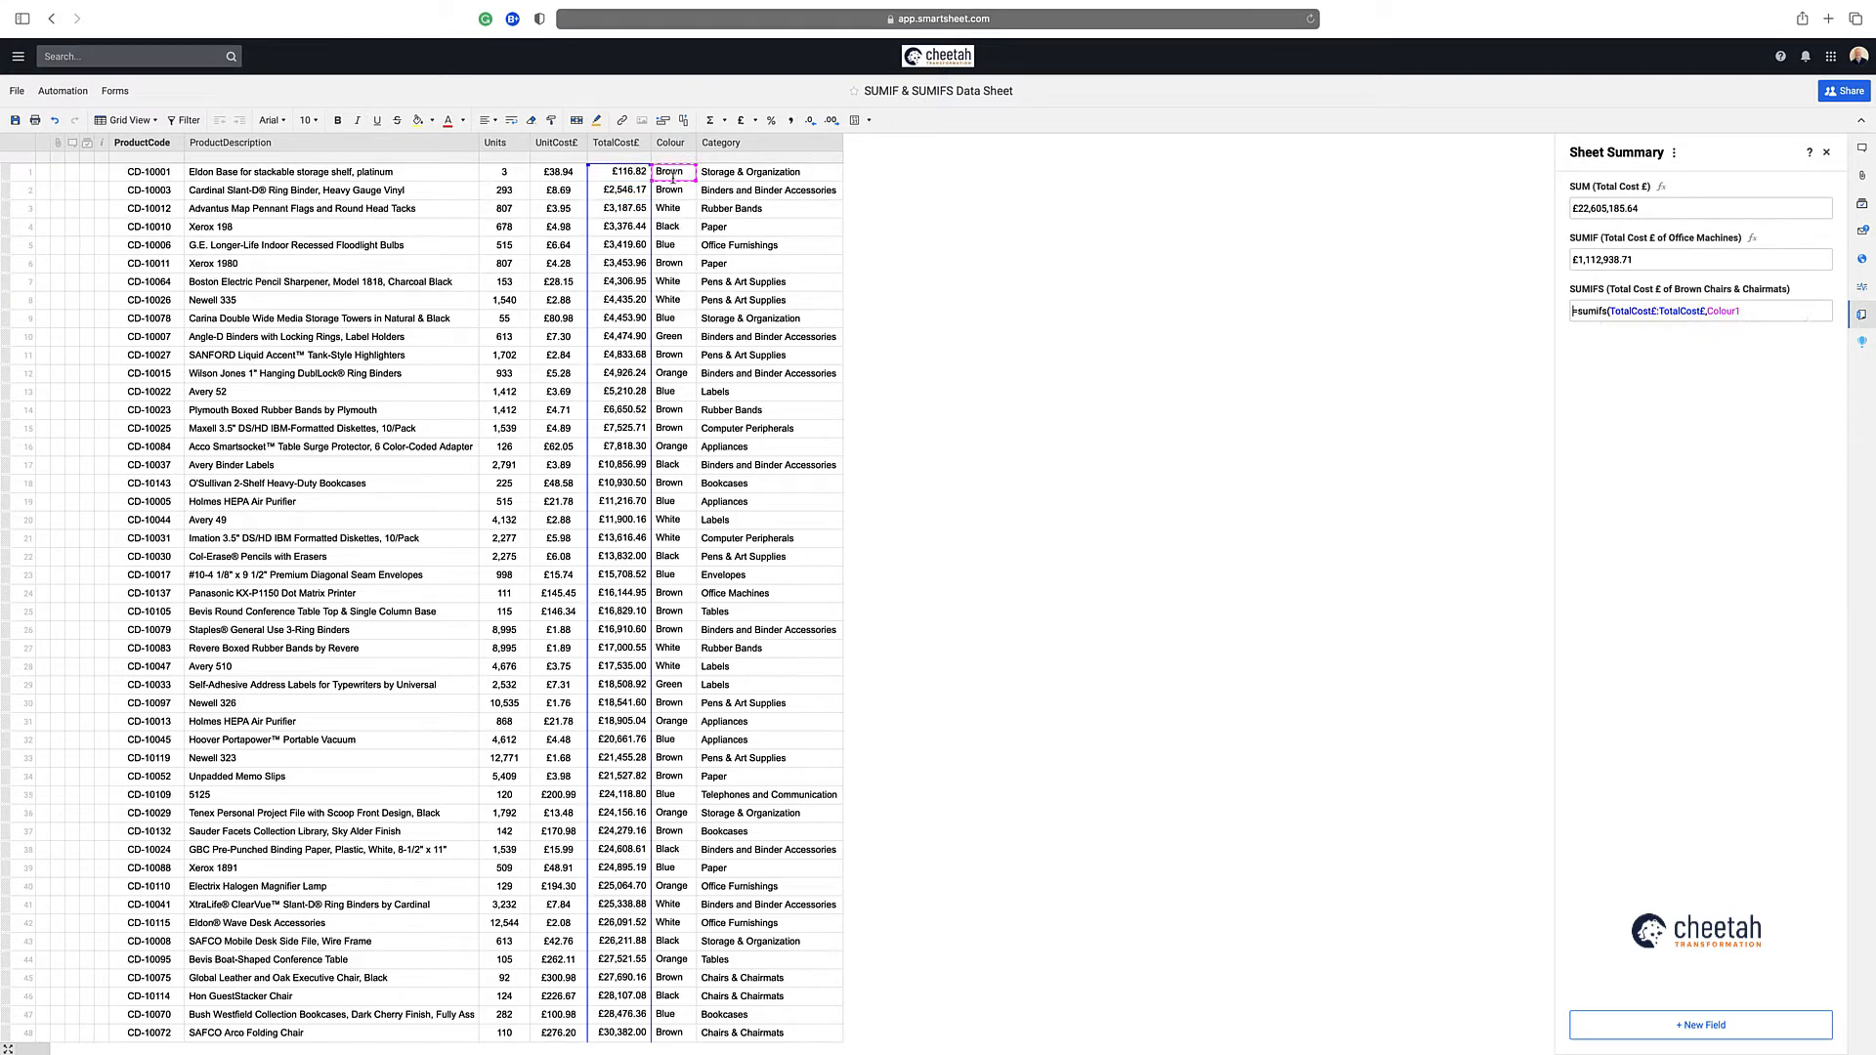
{"action": "left_click", "coordinate": [1740, 311]}
{"action": "key", "text": "BackSpace"}
{"action": "key", "text": "BackSpace"}
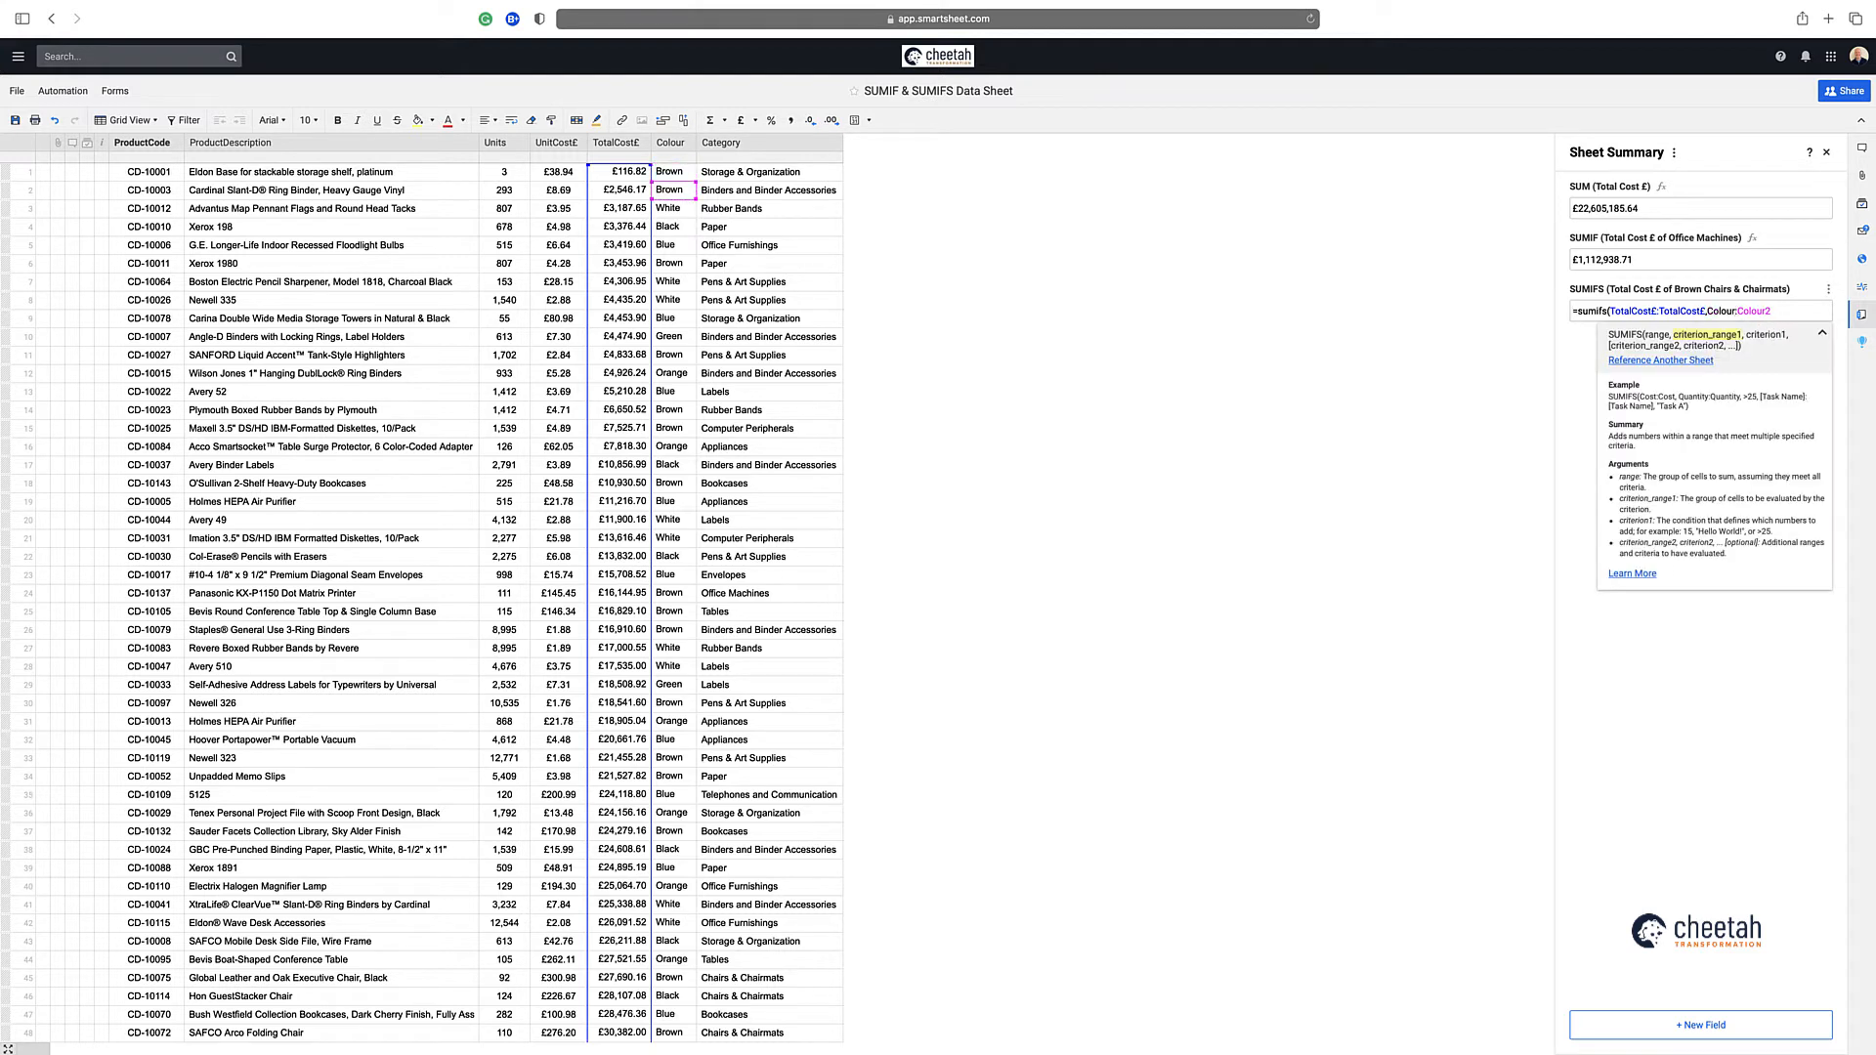
{"action": "left_click", "coordinate": [1787, 311]}
{"action": "key", "text": "BackSpace"}
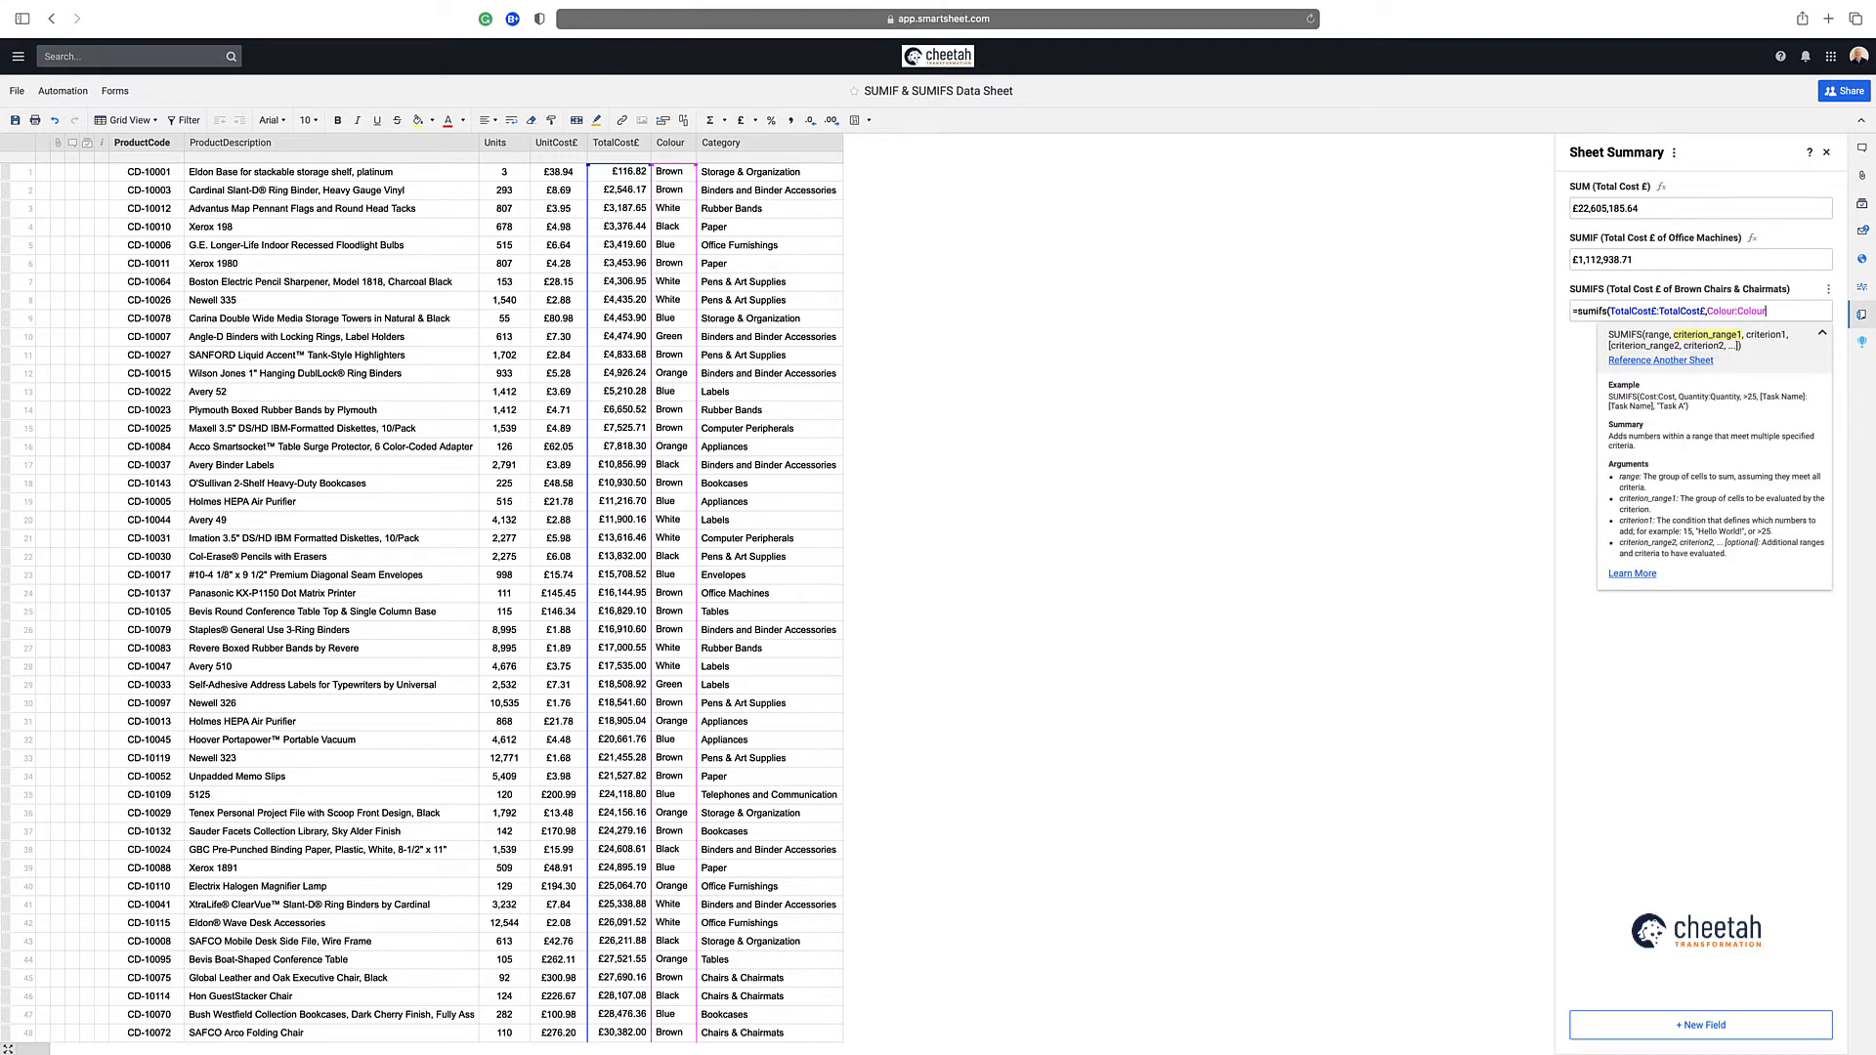
{"action": "type", "text": ",\"Brow"}
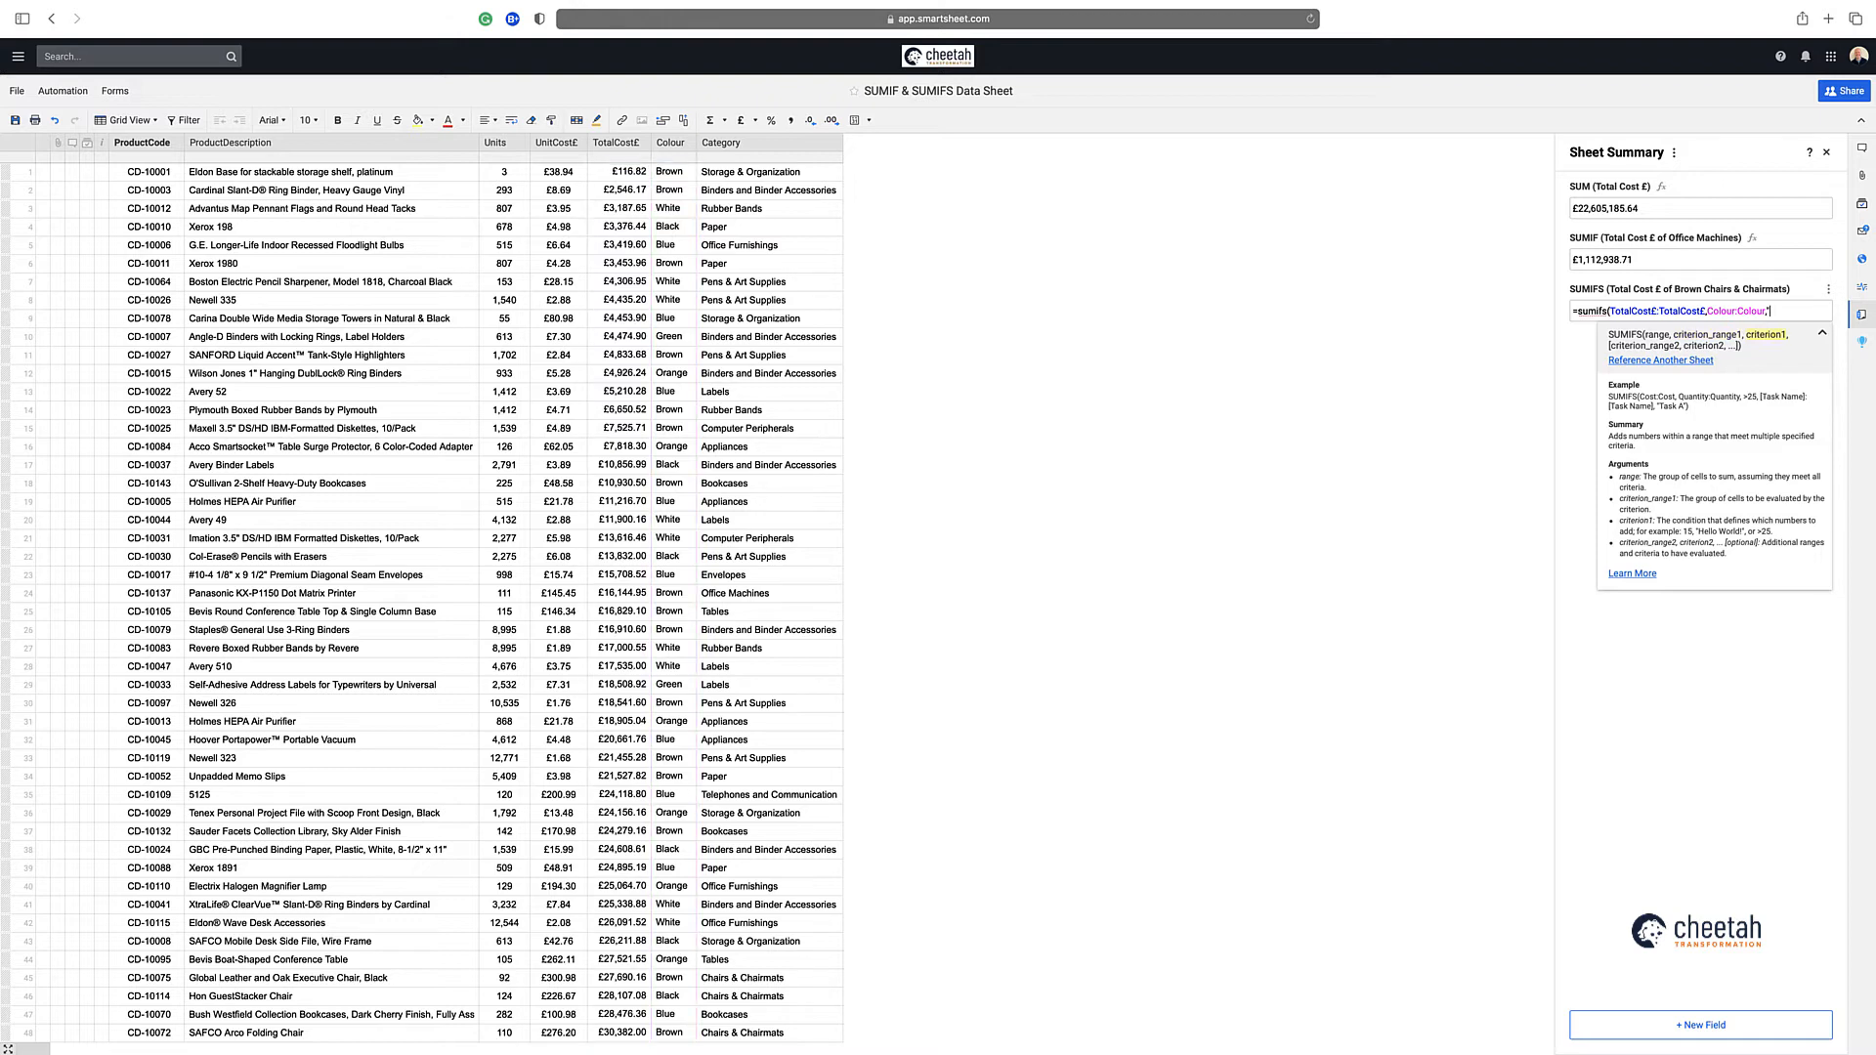
{"action": "type", "text": "n\""}
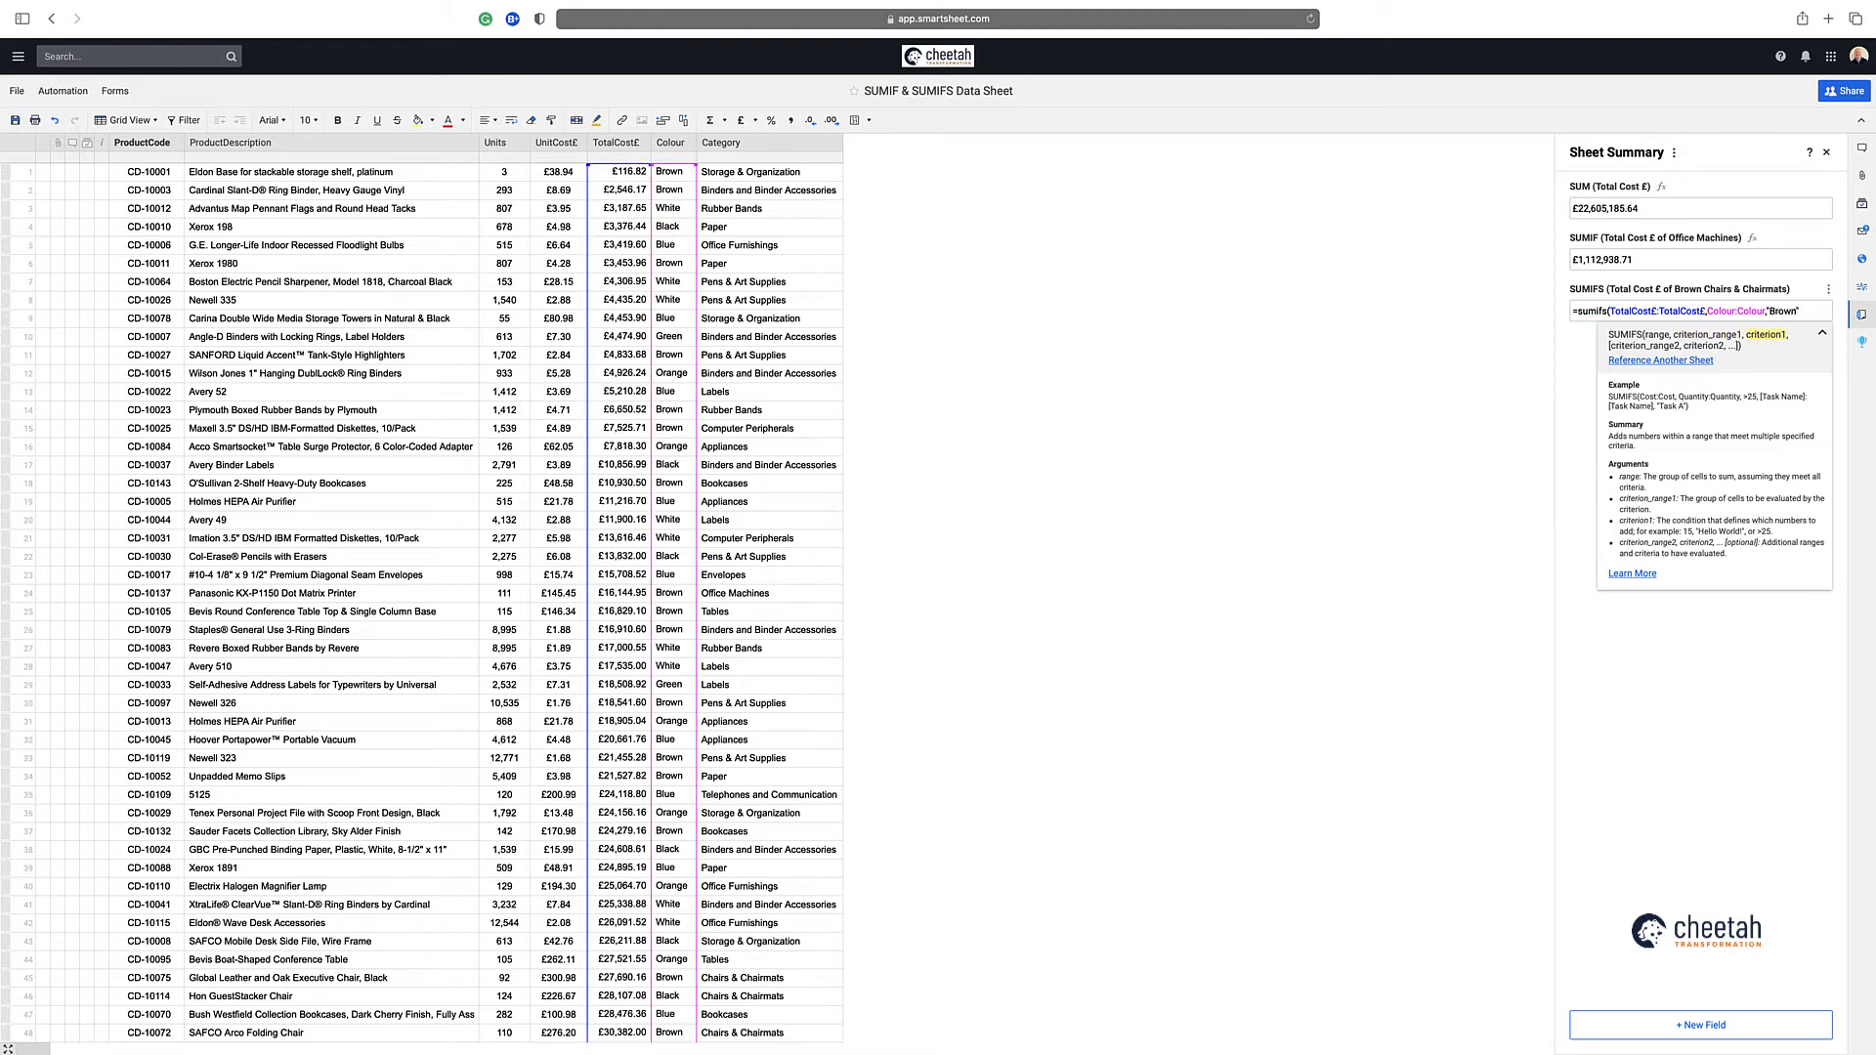
{"action": "type", "text": ","}
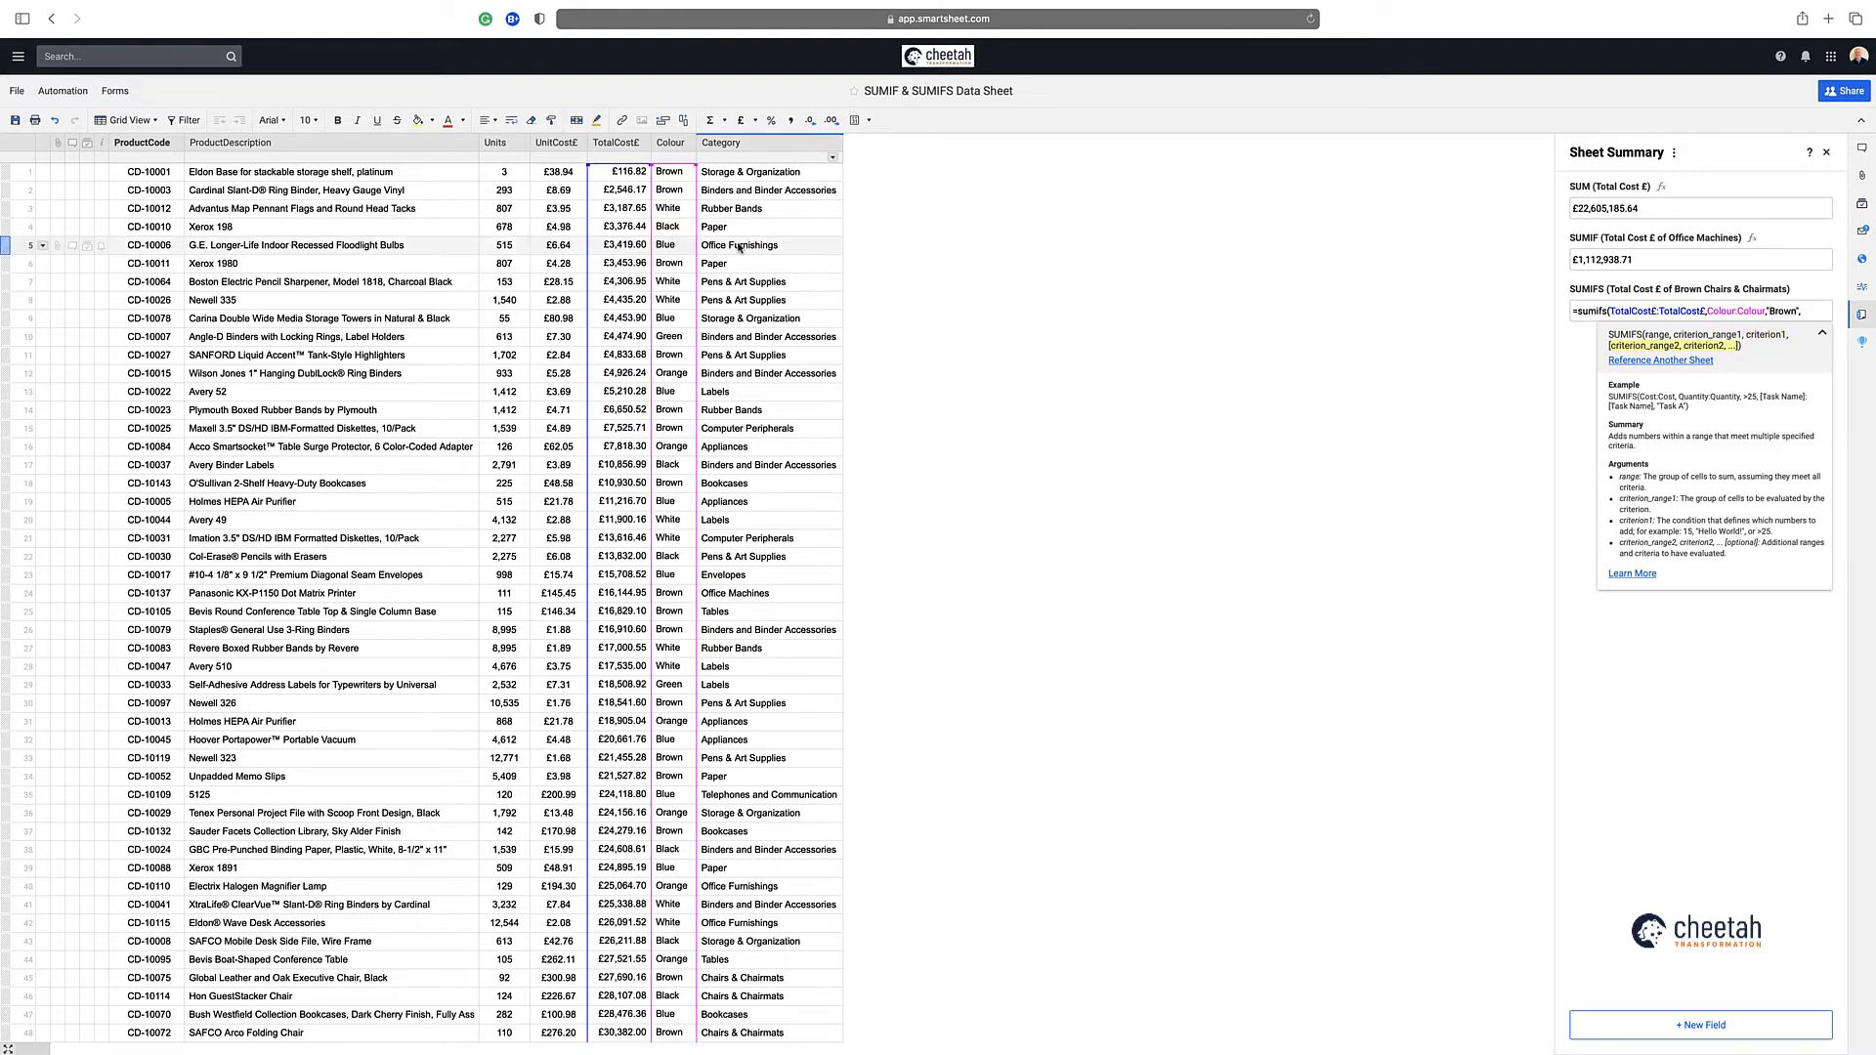
Add the second SUMIFS condition, matching Category:Category against "Chairs & Chairmats", and commit the formula
{"action": "left_click", "coordinate": [729, 172]}
{"action": "left_click_drag", "start_coordinate": [729, 172], "coordinate": [729, 191]}
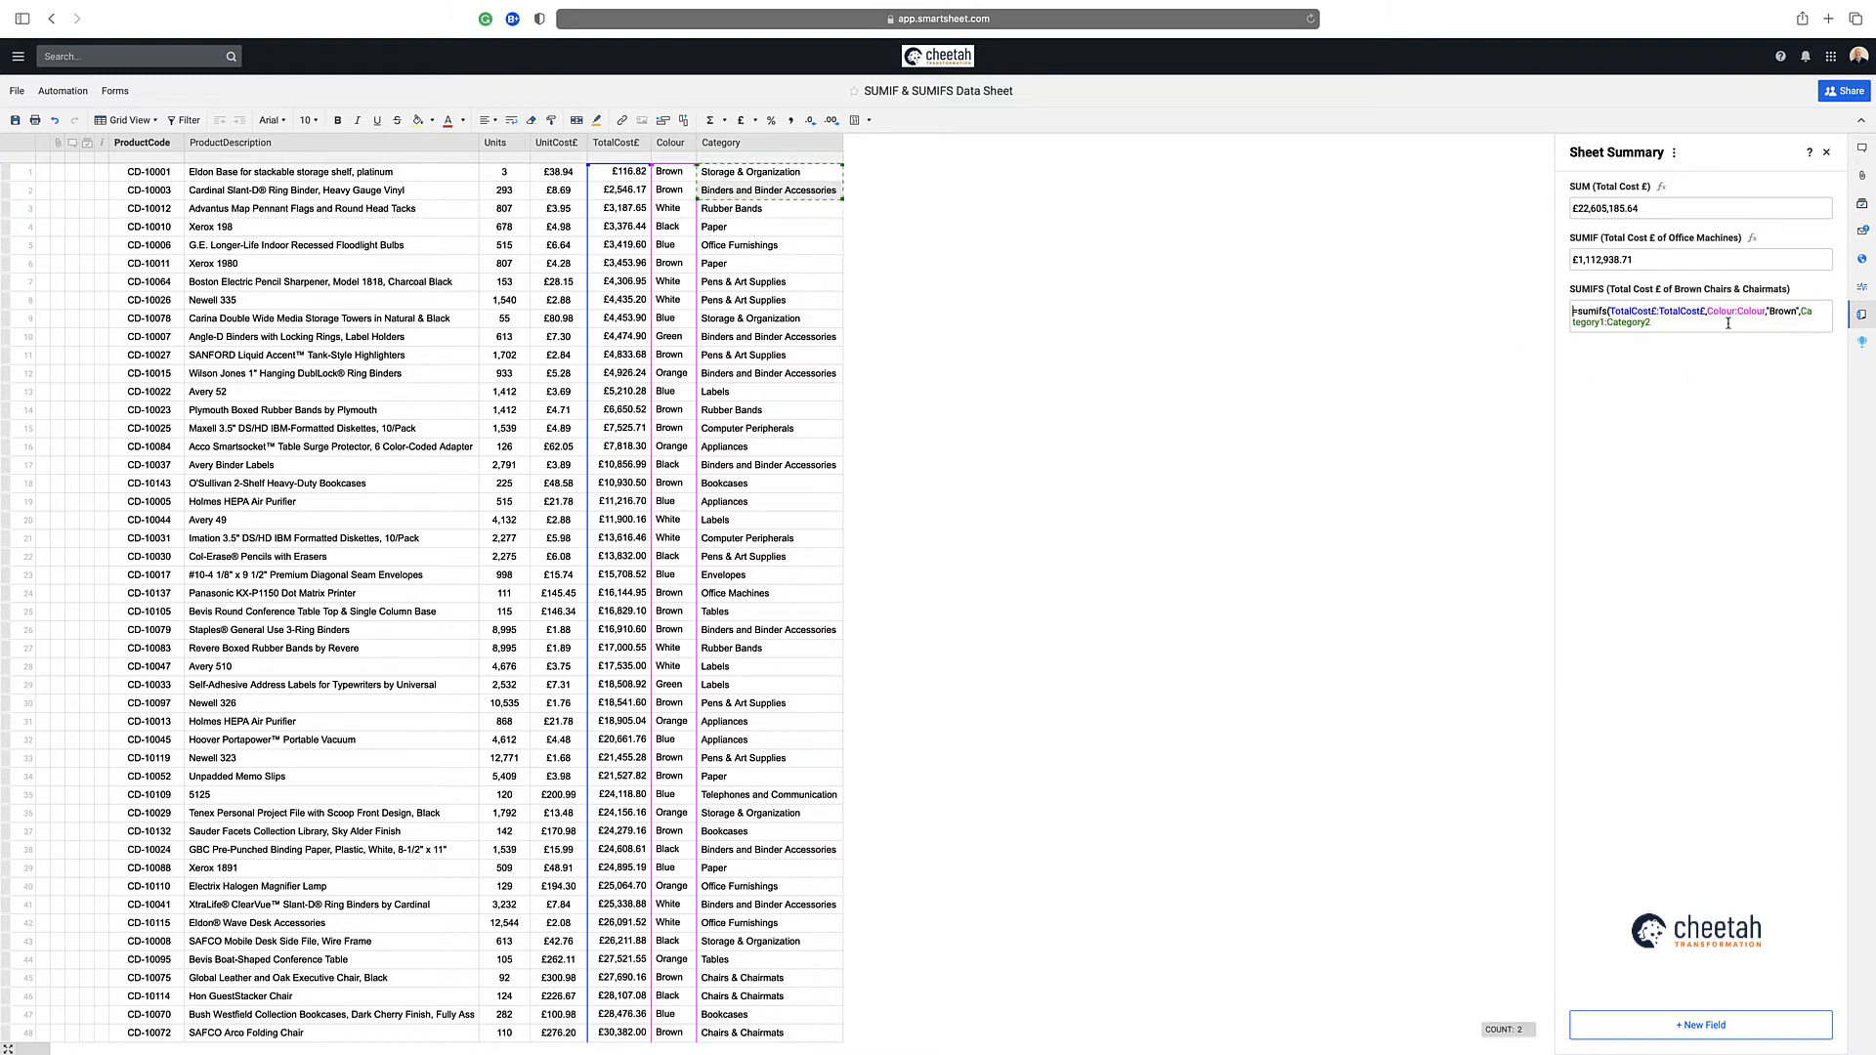
{"action": "left_click", "coordinate": [1604, 324]}
{"action": "key", "text": "BackSpace"}
{"action": "key", "text": "BackSpace"}
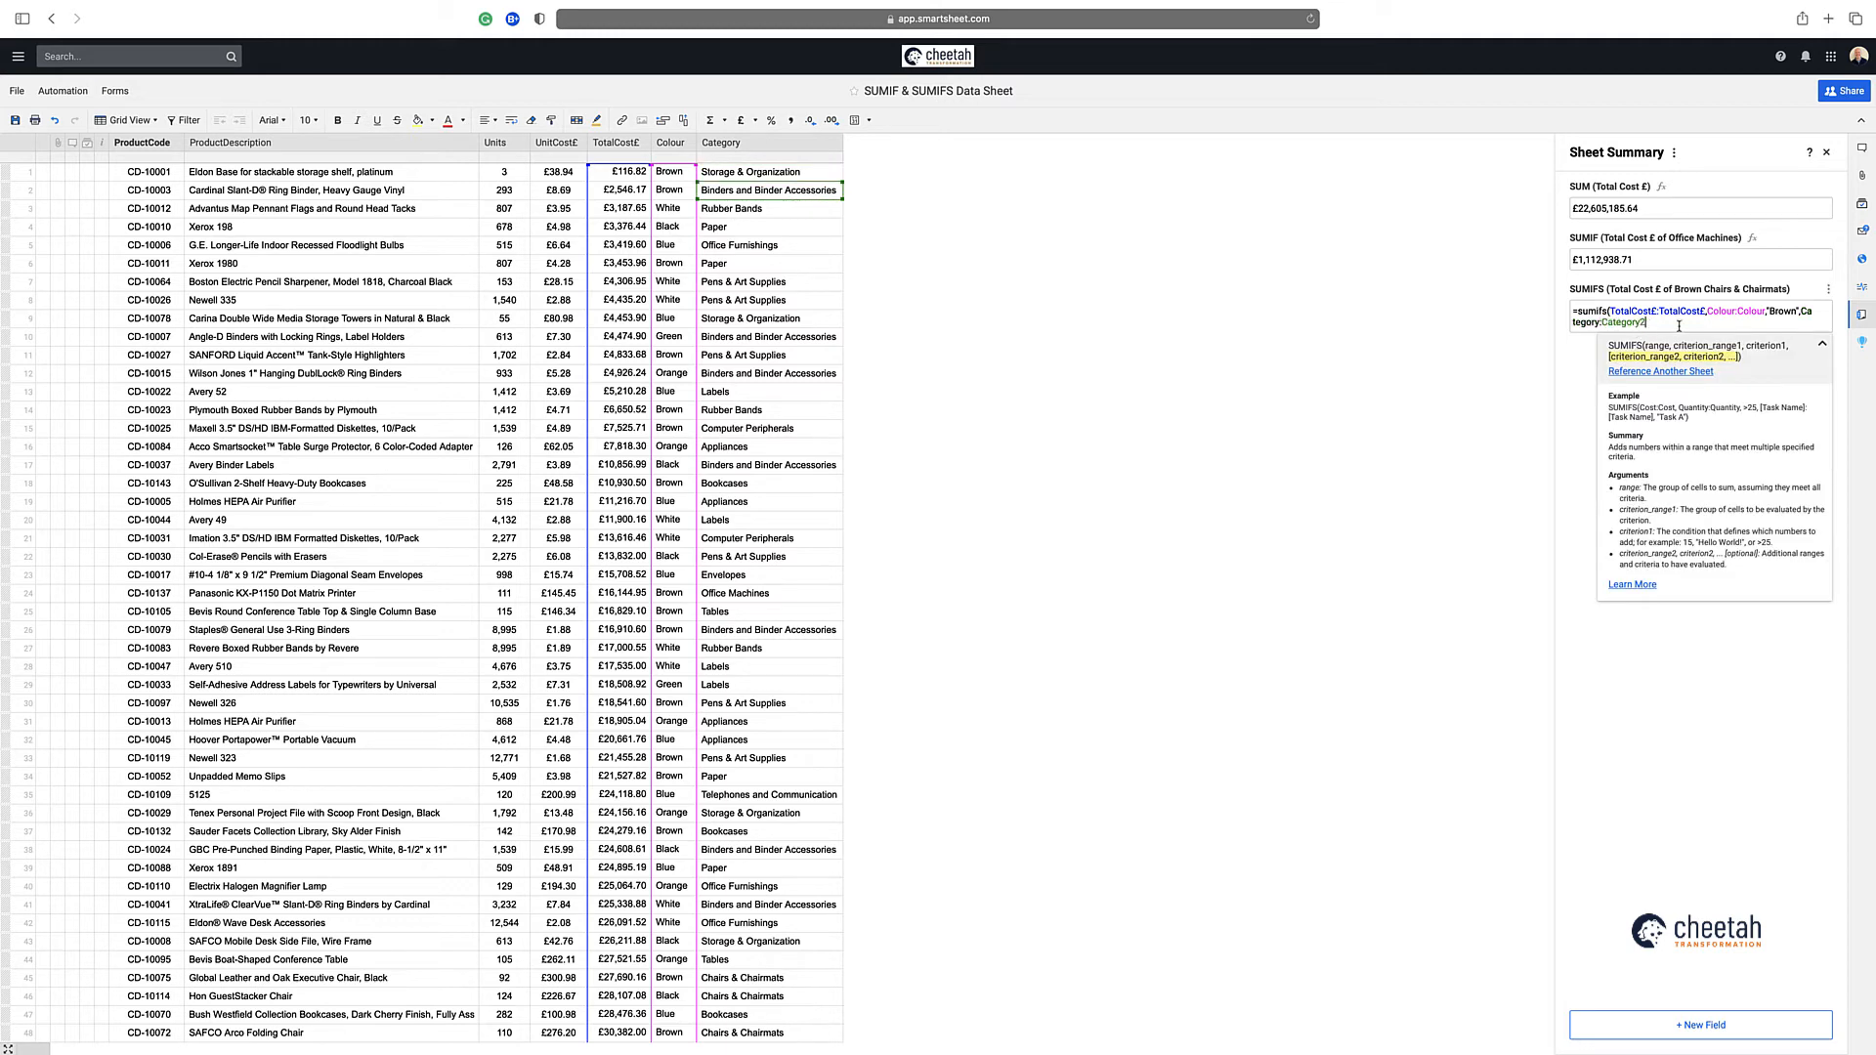
{"action": "key", "text": "BackSpace"}
{"action": "type", "text": ",\"C"}
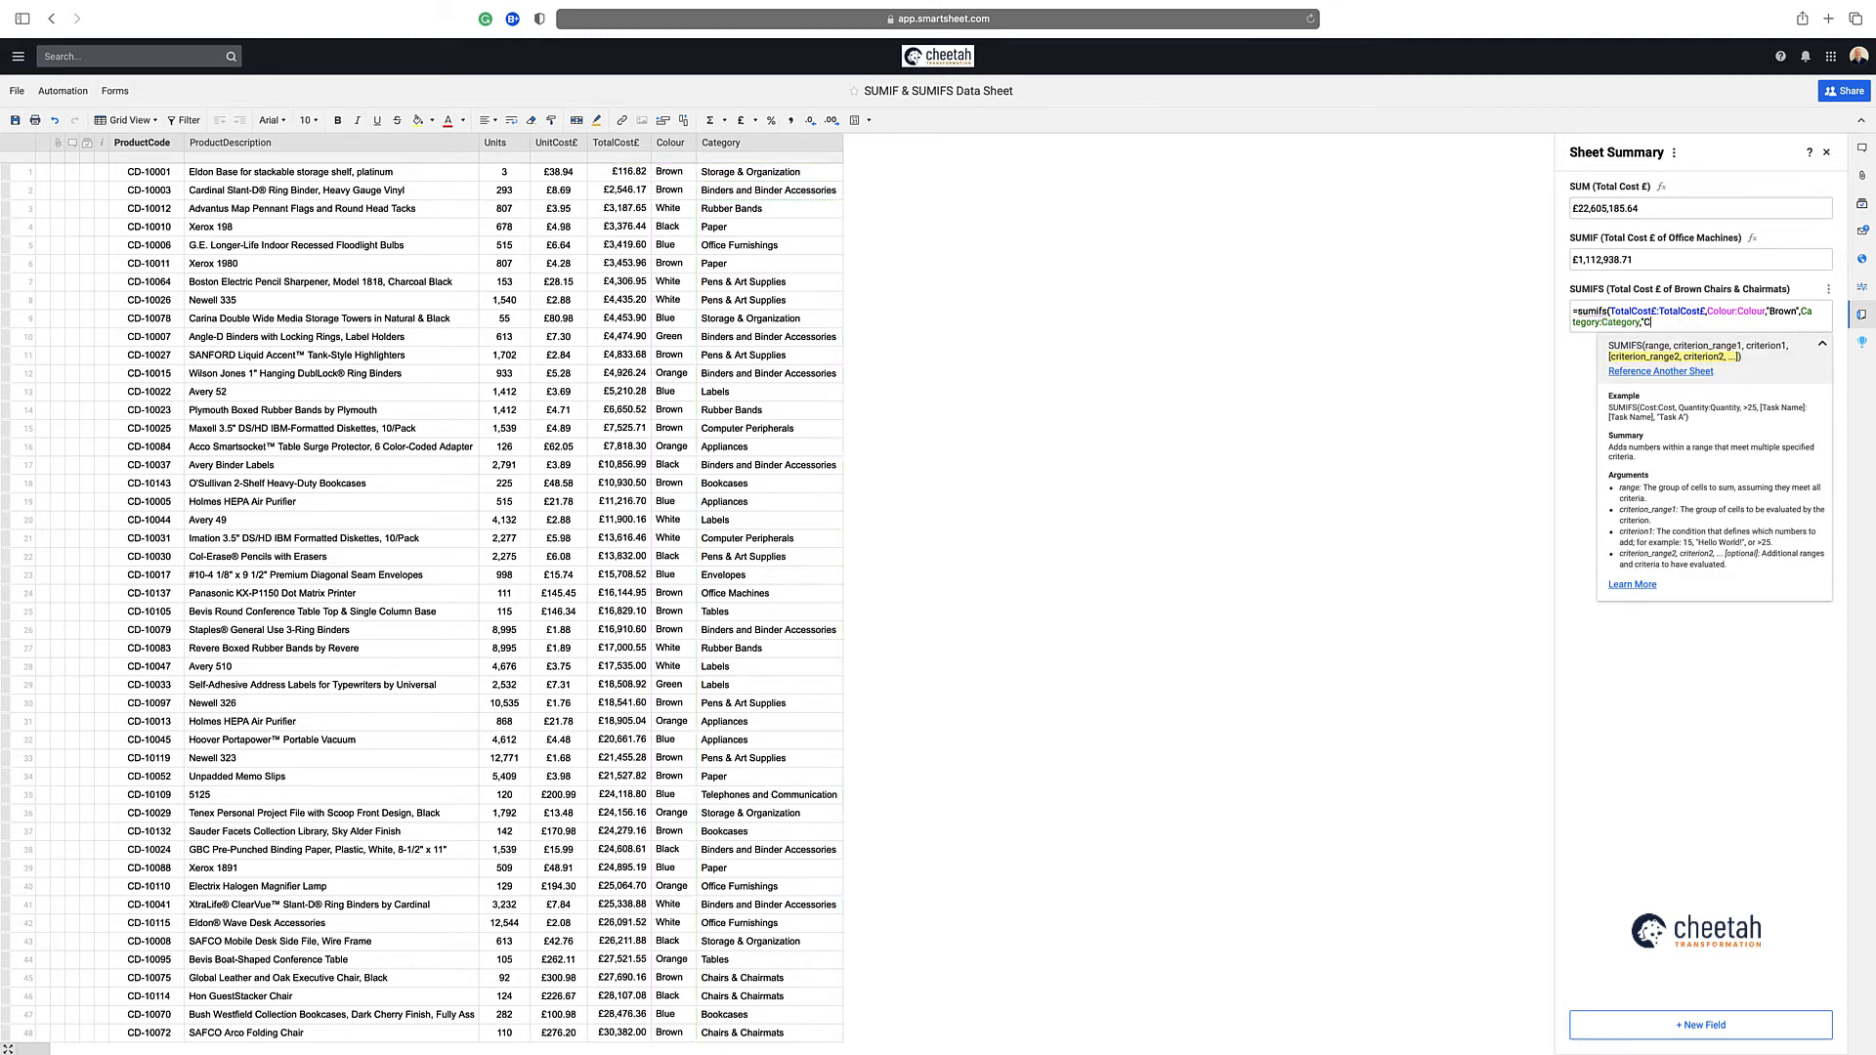
{"action": "type", "text": "hairs & Chairmats\""}
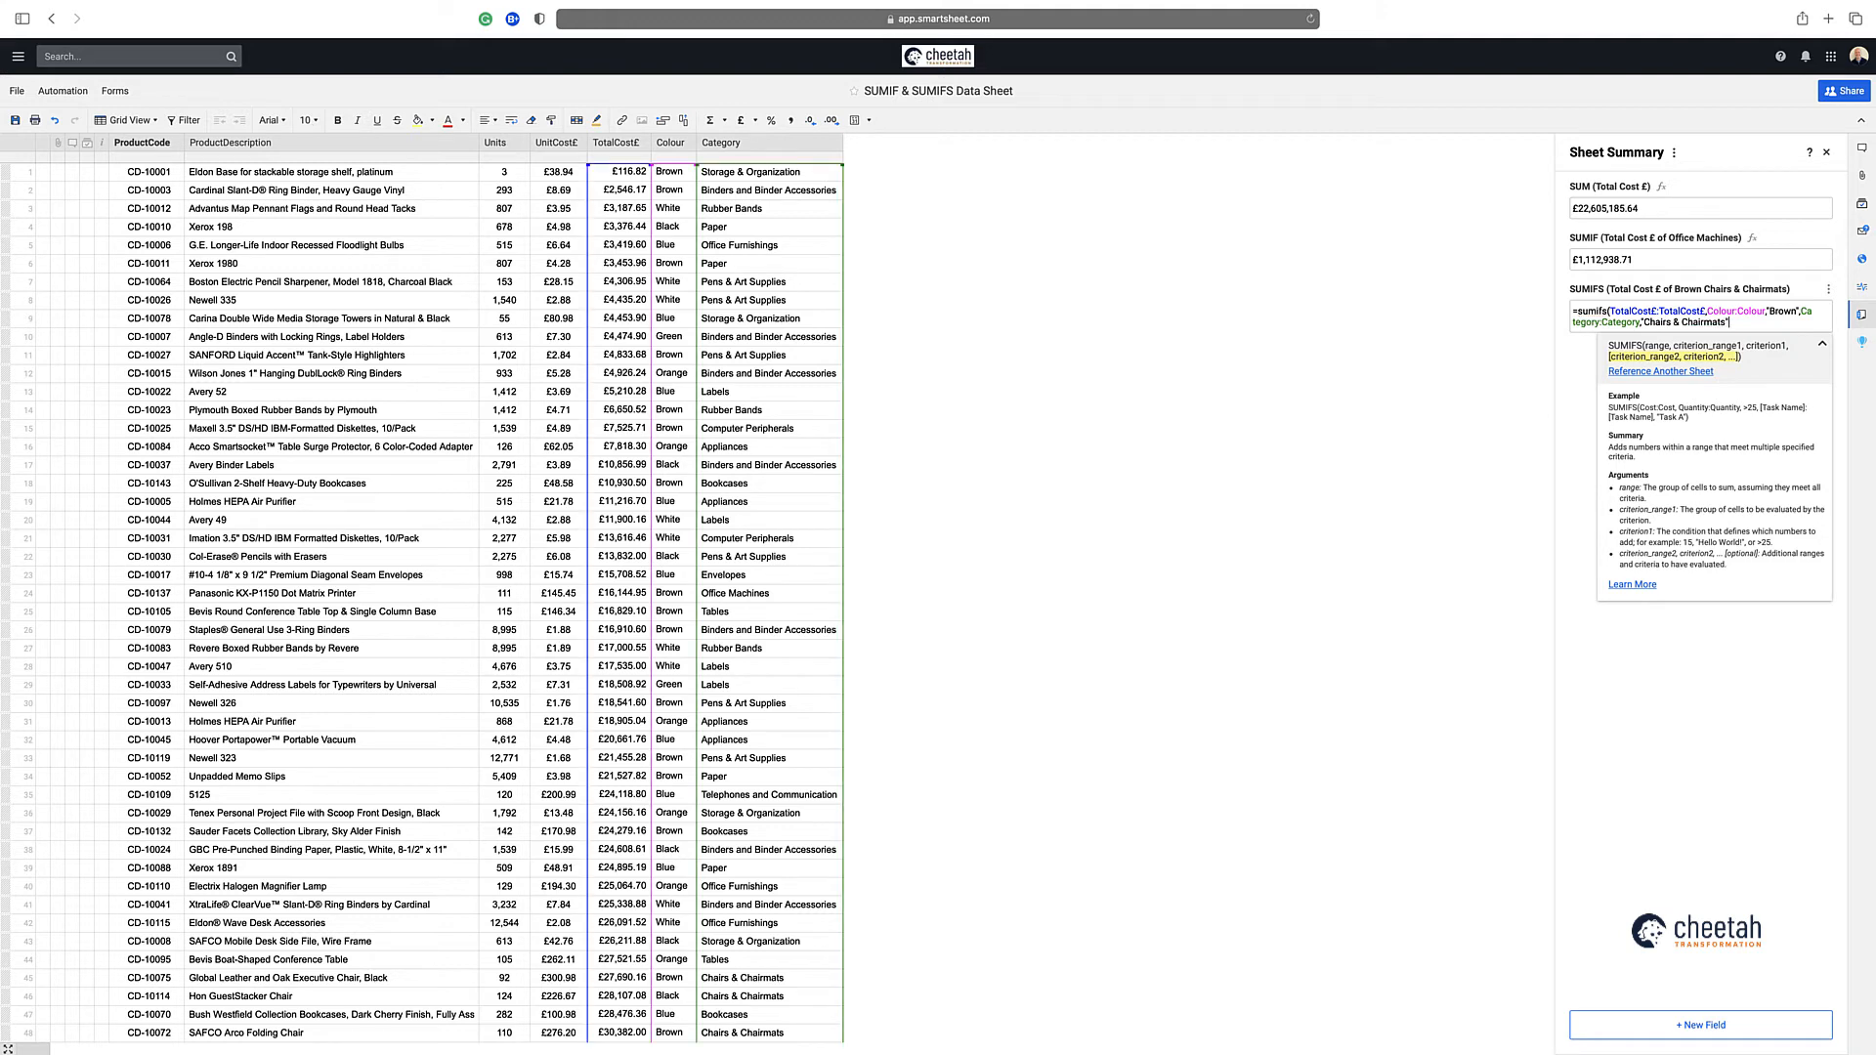
{"action": "key", "text": "Return"}
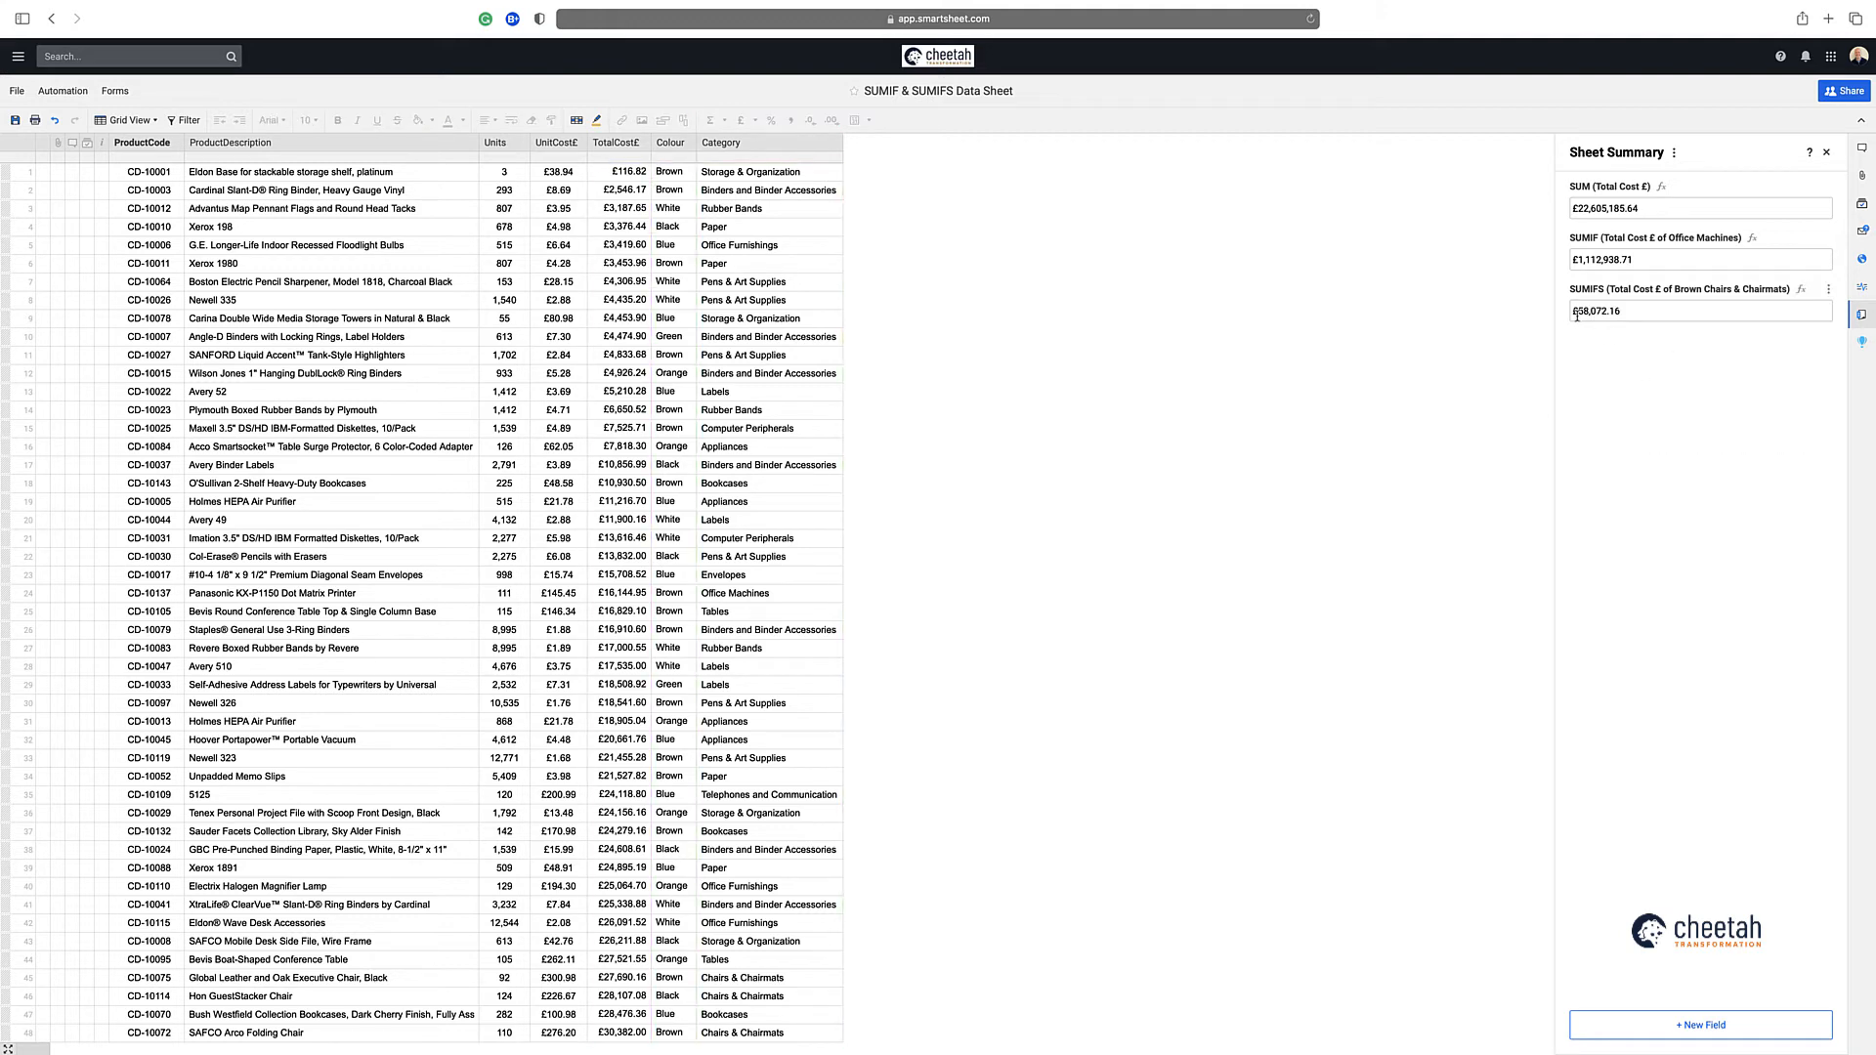